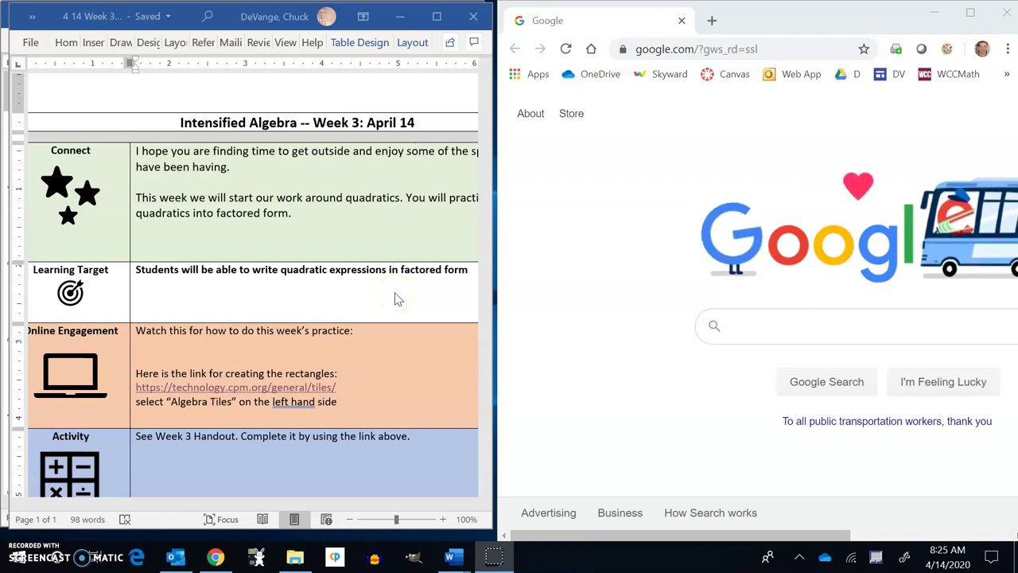
- Open the CPM tiles link from the Week 3 document and expand the Algebra Tiles set
click(303, 94)
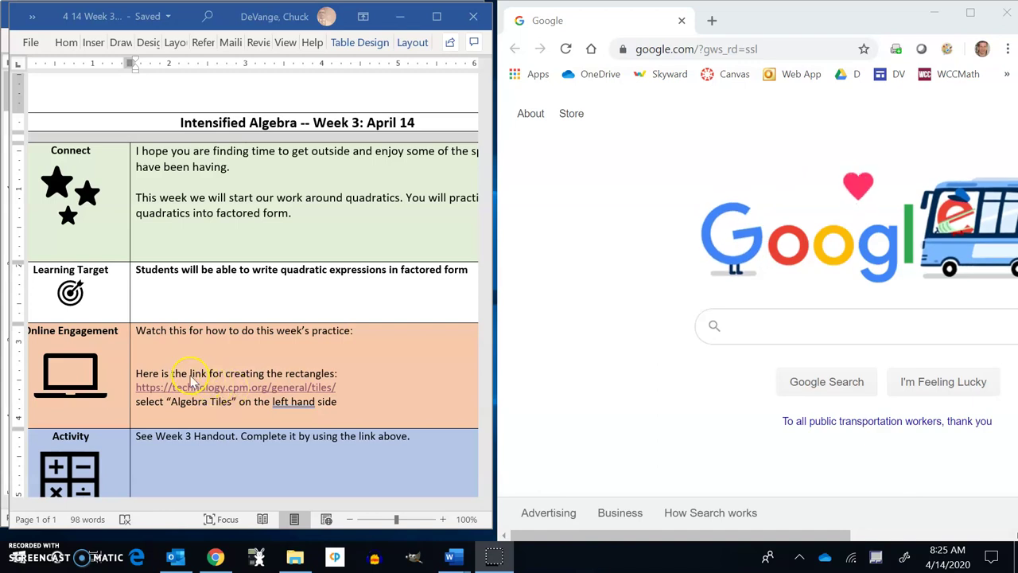
ctrl+click(231, 389)
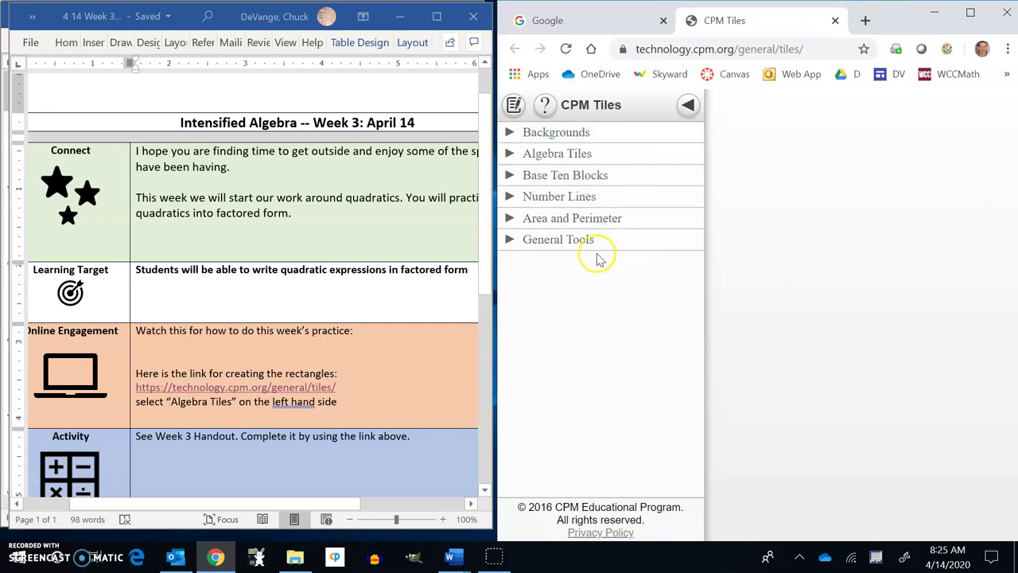
click(555, 160)
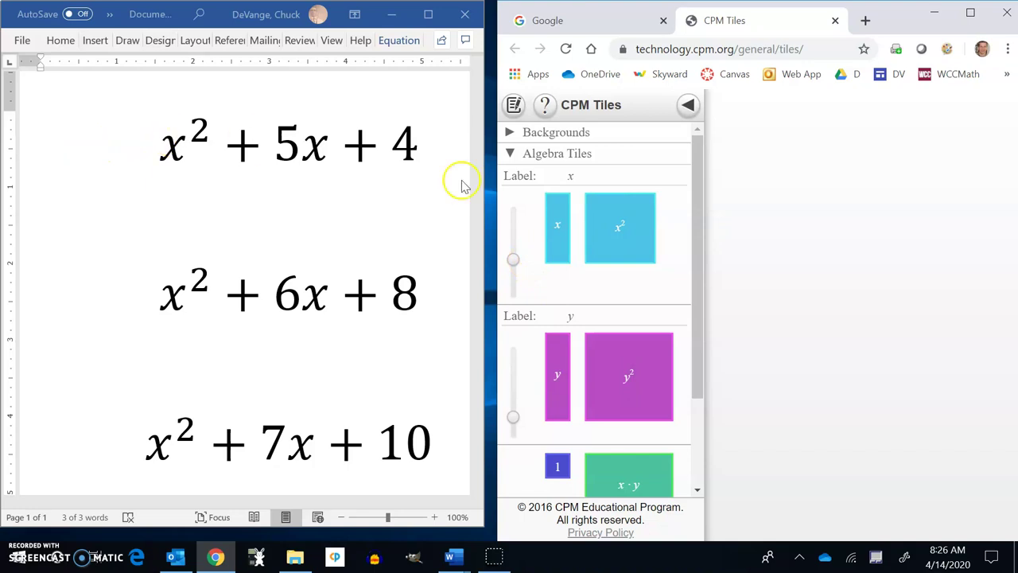
- Place one x² tile and five x tiles in the workspace for x² + 5x + 4
drag(610, 235, 807, 157)
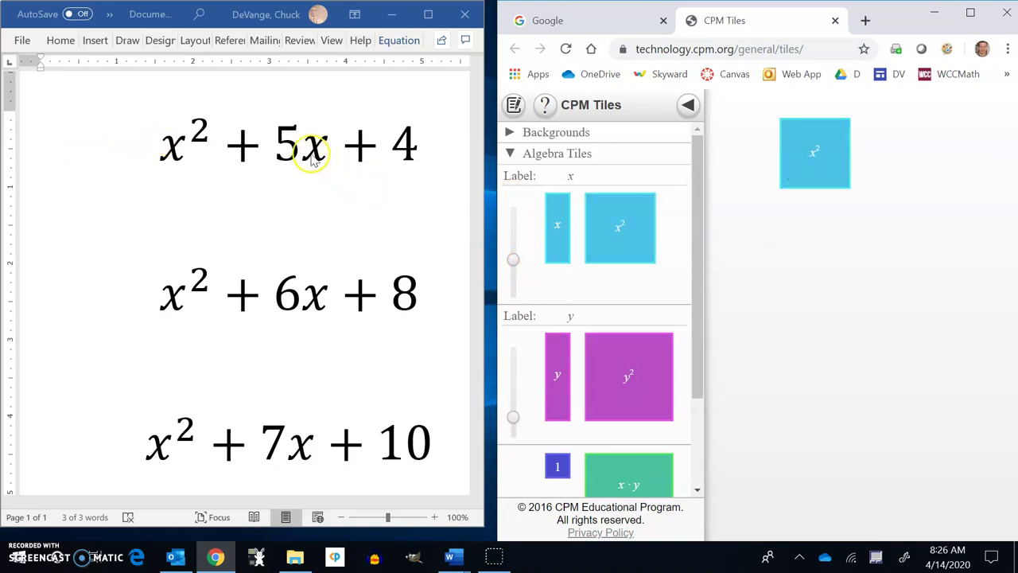
drag(552, 229, 828, 256)
drag(561, 227, 897, 270)
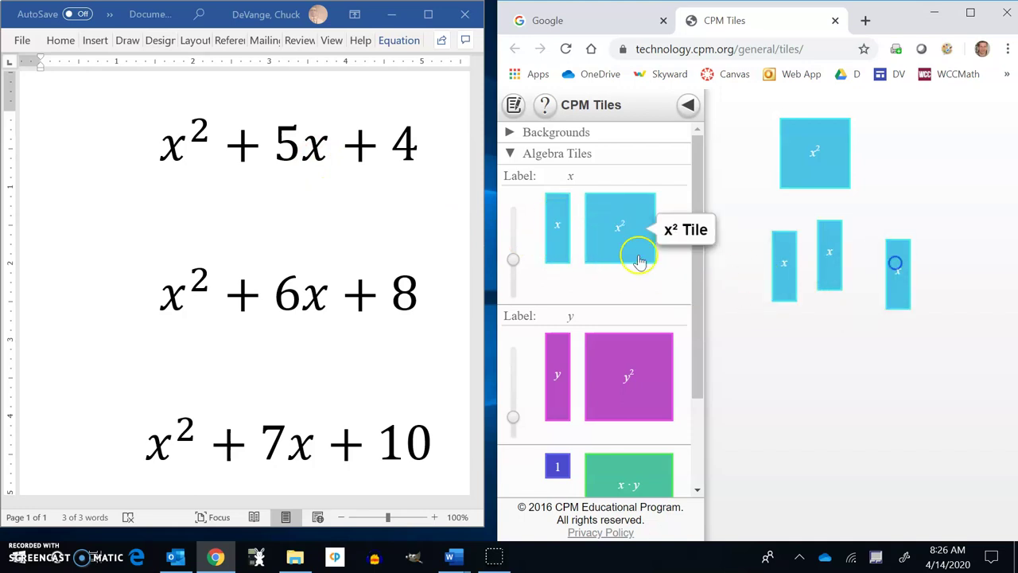
drag(561, 231, 837, 375)
drag(554, 246, 875, 319)
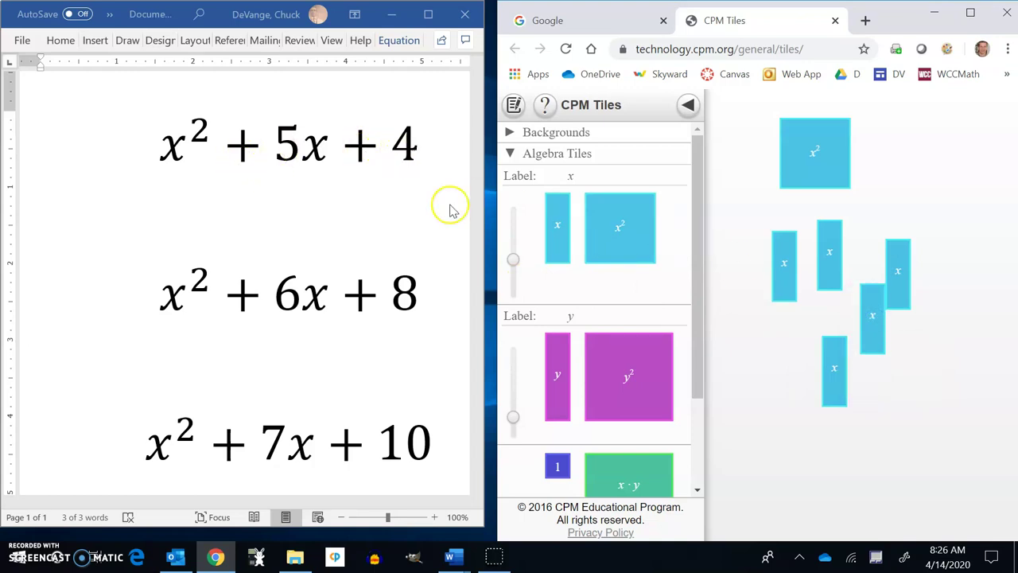
- Add four unit tiles to the workspace below the x tiles
drag(555, 476, 770, 422)
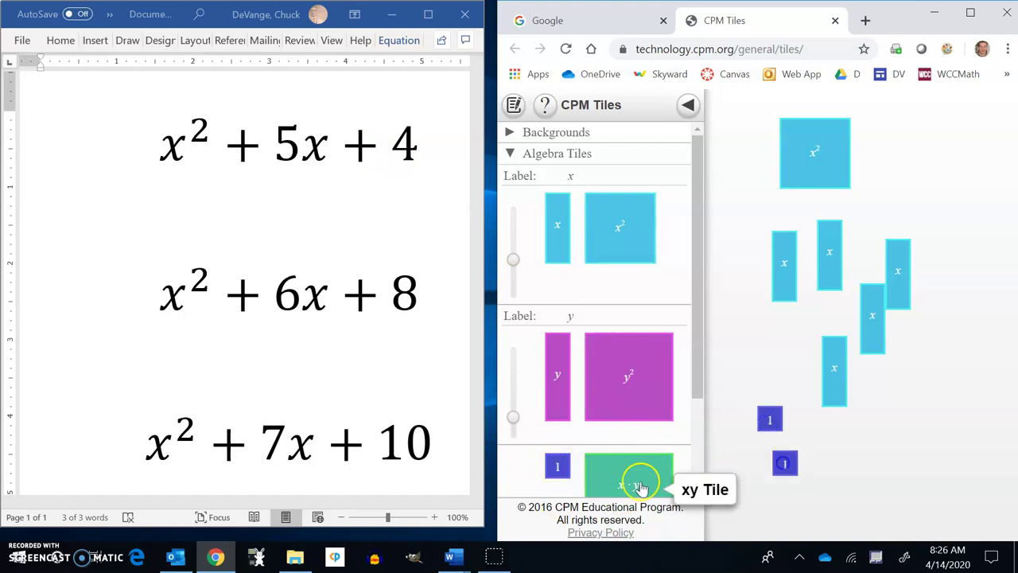
drag(557, 466, 811, 439)
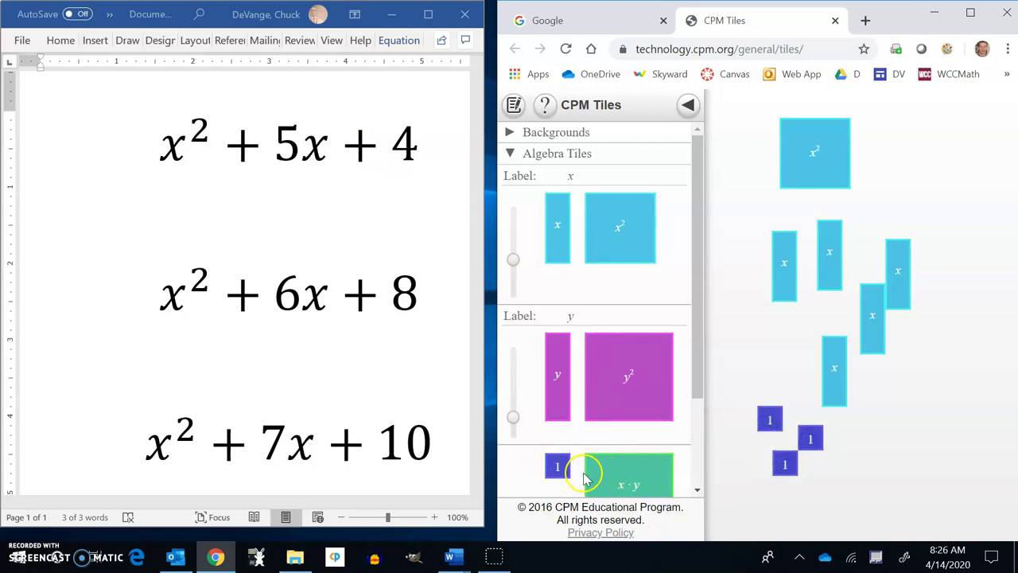
drag(557, 466, 869, 452)
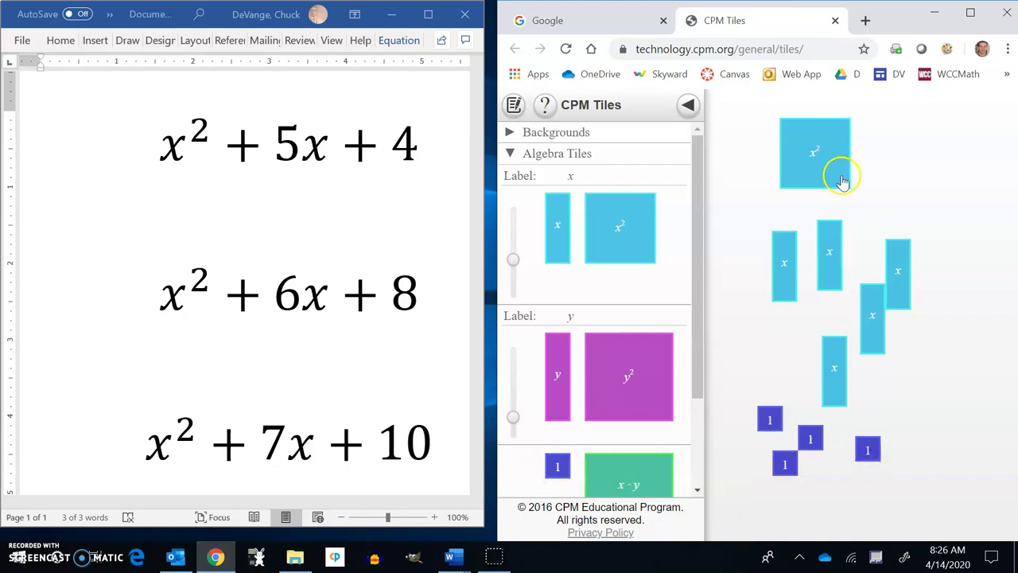
- Shift the x² tile, one x tile and one unit tile slightly within the workspace
drag(845, 152, 875, 159)
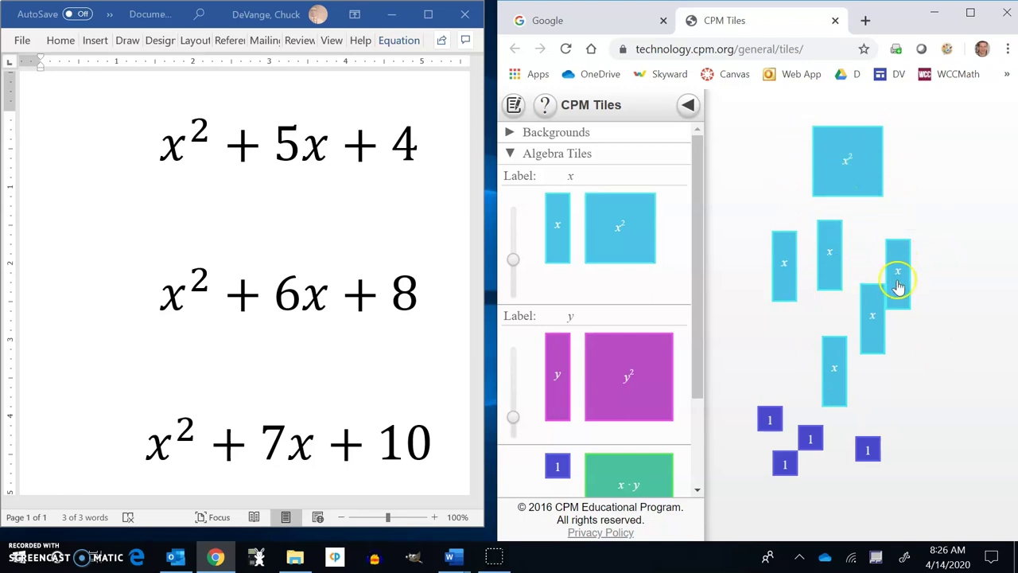
drag(896, 290, 924, 248)
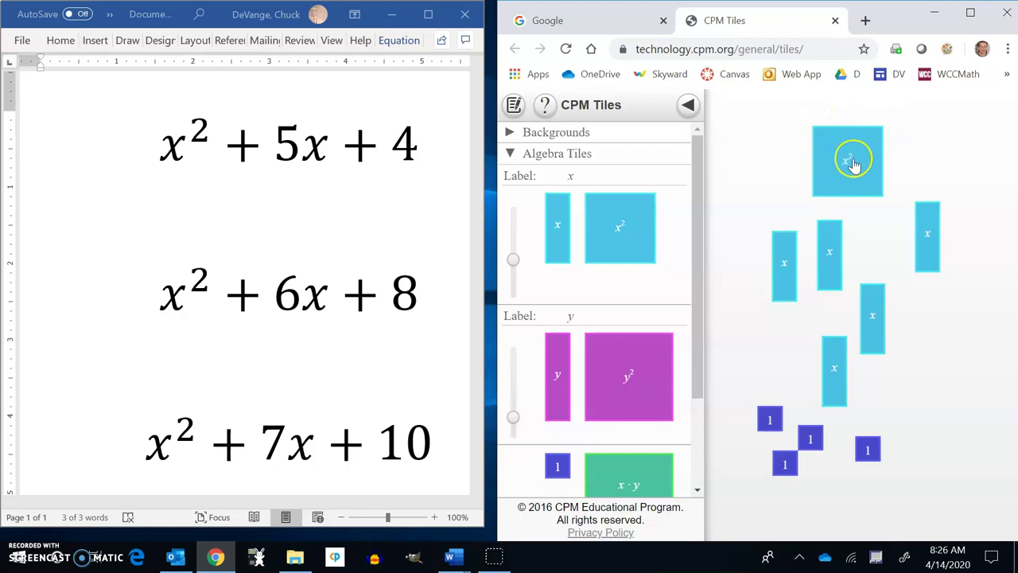
mouse_move(927, 228)
mouse_down()
mouse_move(901, 231)
mouse_move(920, 242)
mouse_up()
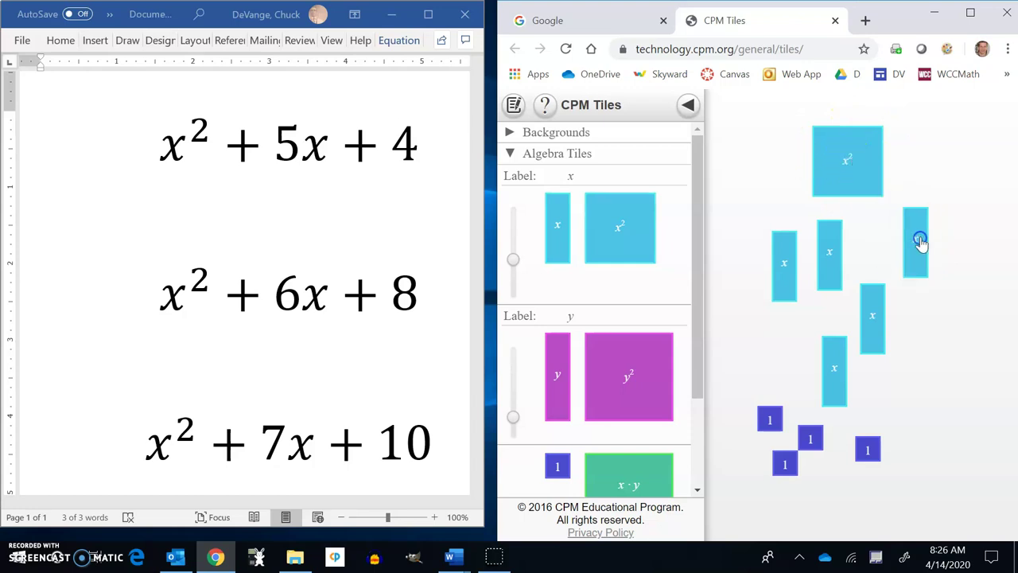
drag(871, 451, 877, 432)
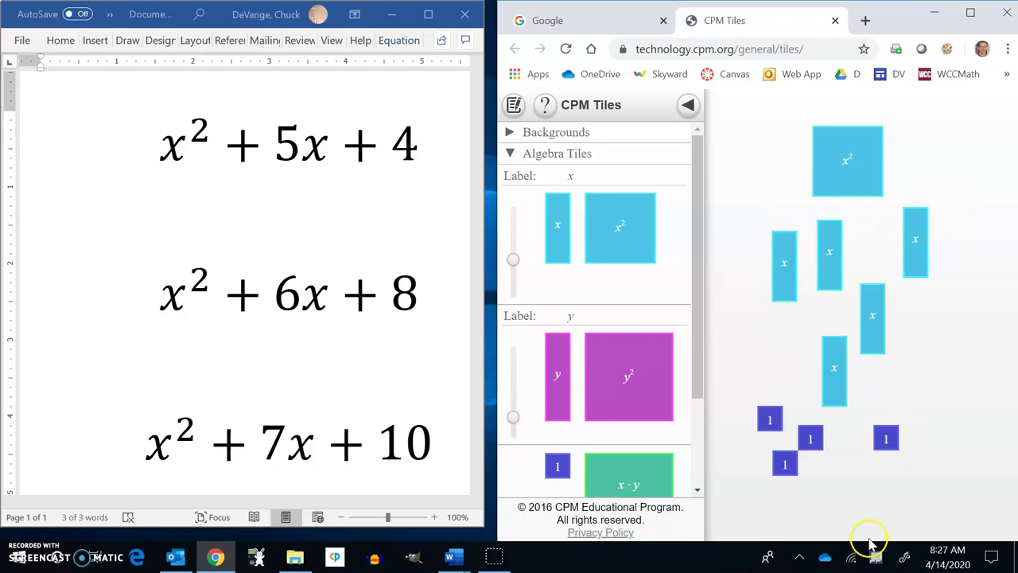
- Line up all five x tiles upright in a row along the right side of the x² tile
drag(846, 166, 811, 169)
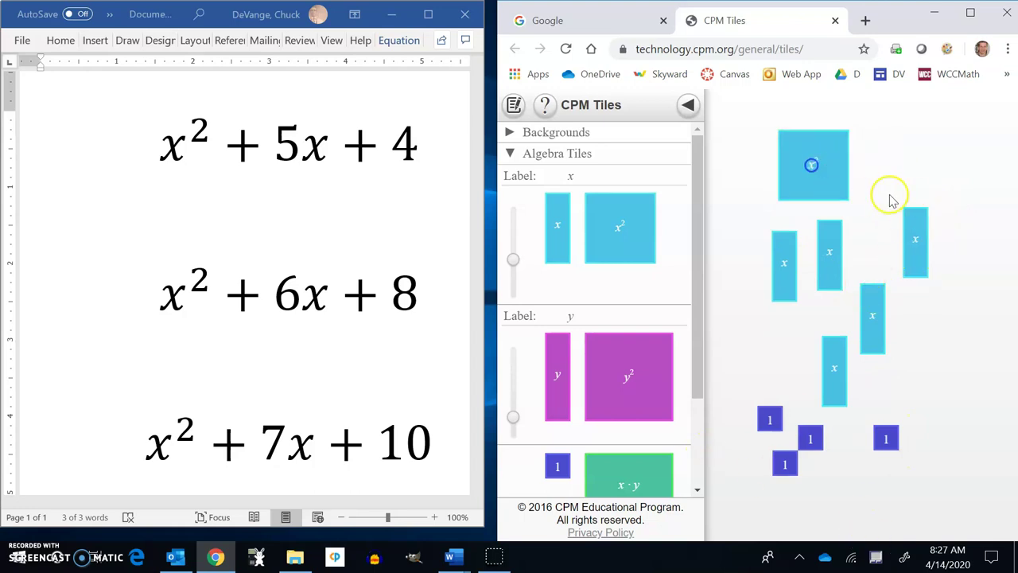
drag(918, 252, 867, 176)
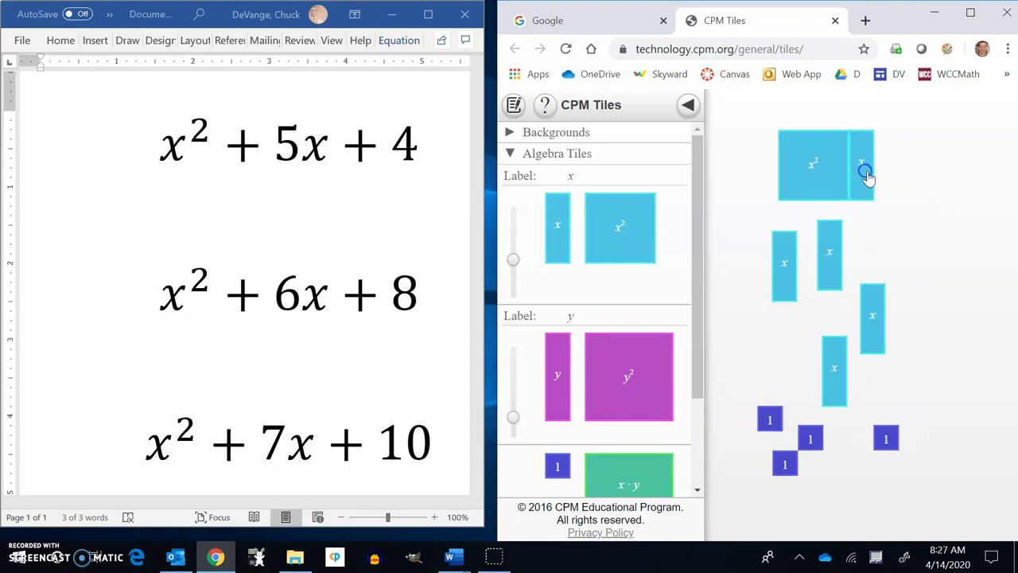
drag(829, 280, 887, 191)
drag(877, 323, 838, 241)
drag(788, 279, 817, 256)
drag(837, 361, 854, 329)
drag(770, 417, 752, 296)
drag(806, 253, 806, 311)
drag(827, 240, 912, 166)
drag(813, 289, 939, 164)
drag(875, 363, 880, 338)
drag(849, 392, 965, 183)
- Arrange the four unit tiles in a row directly beneath the first four x tiles
drag(756, 292, 837, 302)
drag(889, 439, 880, 311)
drag(809, 455, 853, 401)
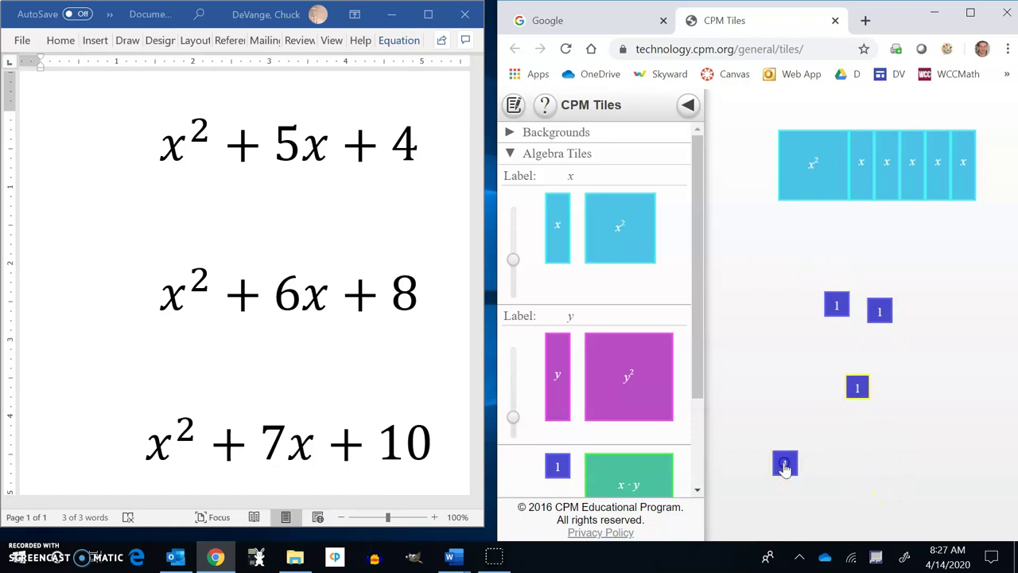
drag(785, 466, 810, 388)
drag(834, 302, 865, 226)
drag(877, 302, 893, 229)
drag(864, 394, 888, 216)
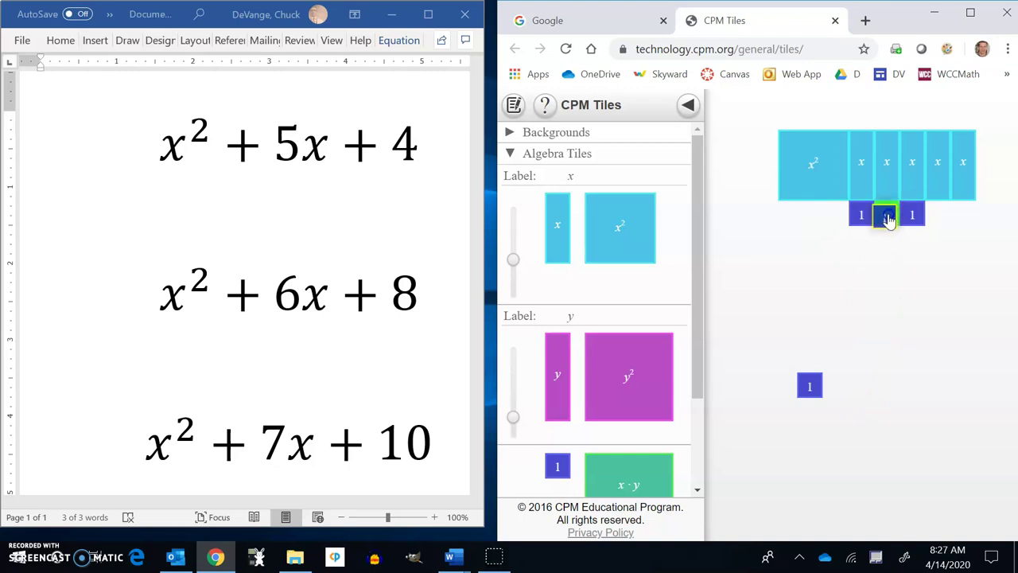
drag(819, 391, 933, 220)
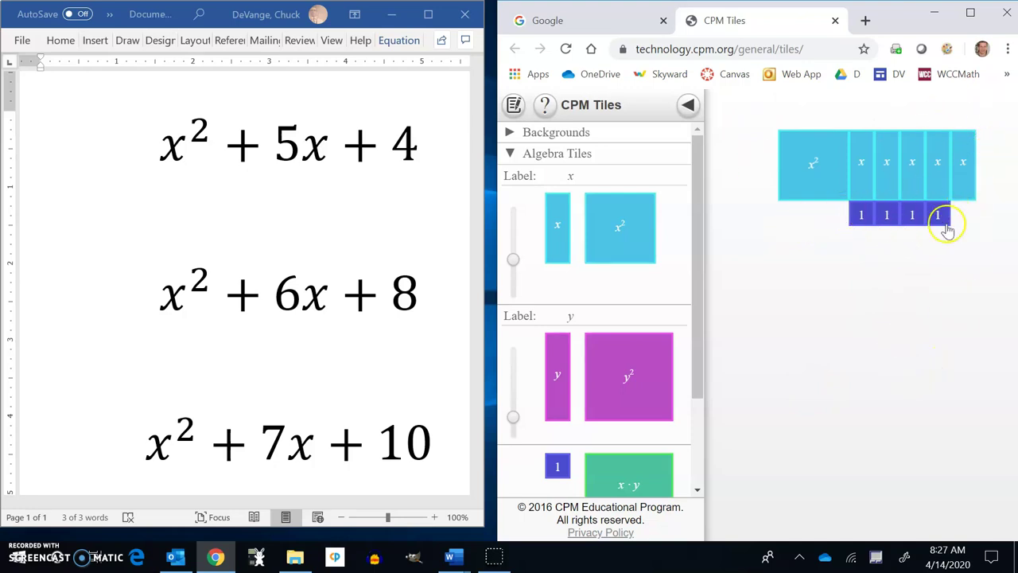
- Pull two unit tiles out of the row and stack two rotated x tiles horizontally beneath the x² tile
drag(943, 220, 914, 385)
drag(914, 216, 897, 281)
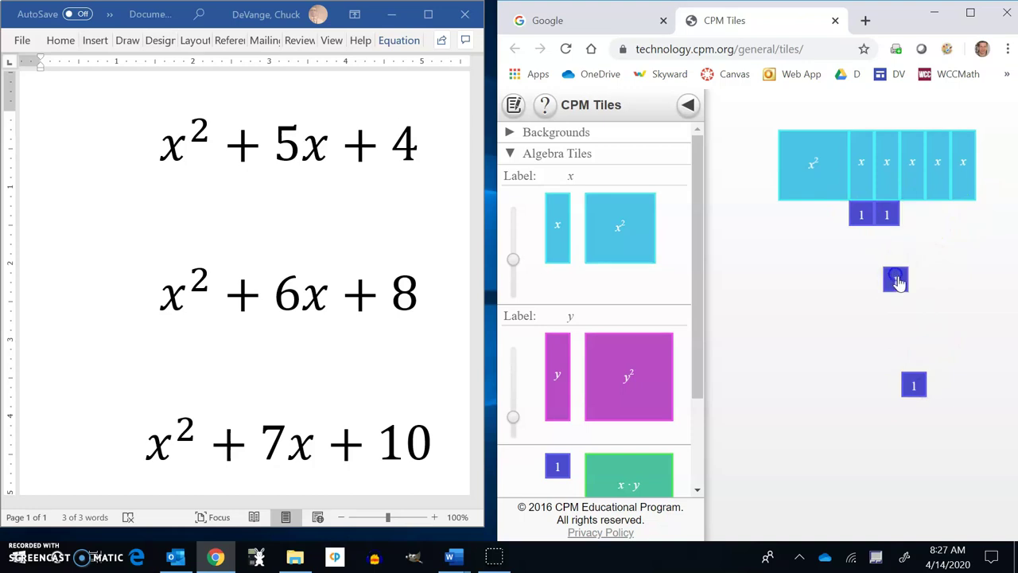
drag(967, 197, 790, 330)
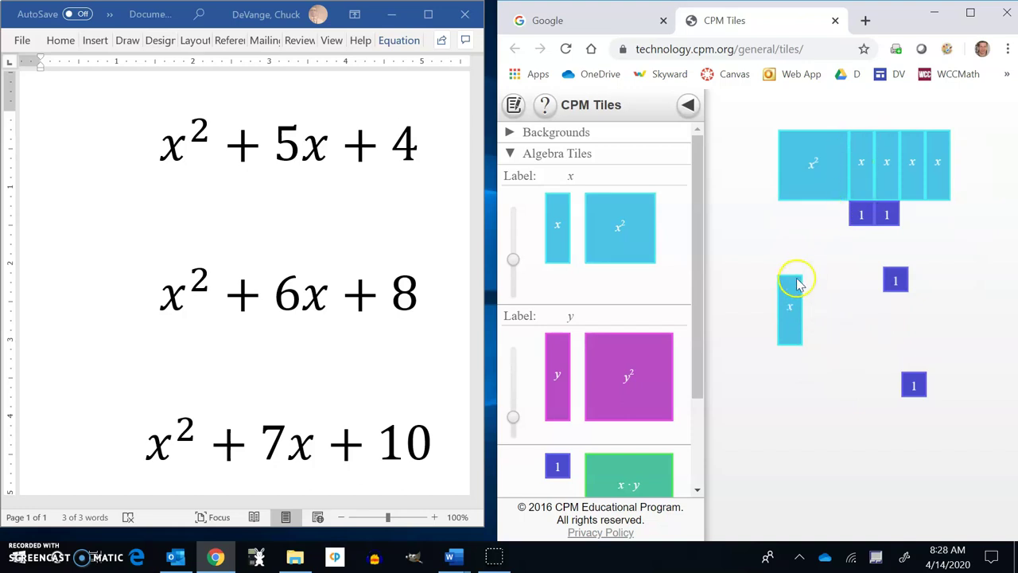
click(792, 319)
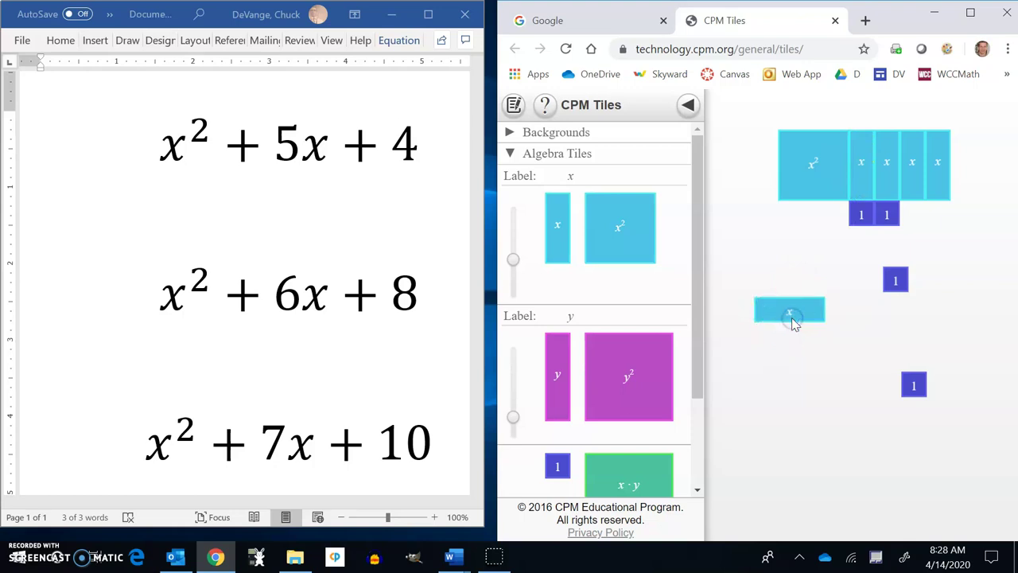
click(793, 315)
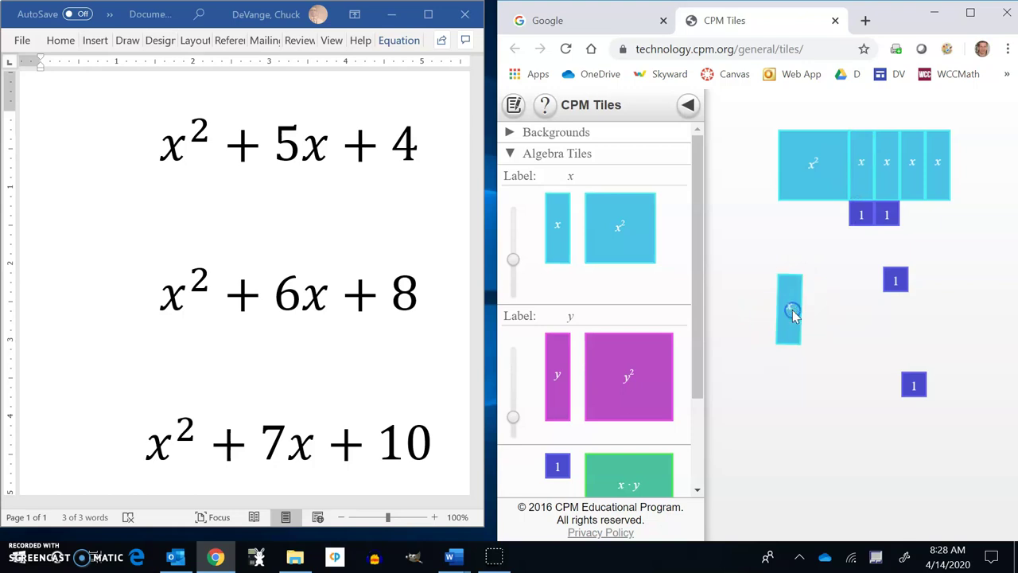
click(793, 313)
drag(792, 315, 813, 216)
drag(937, 173, 826, 237)
click(798, 326)
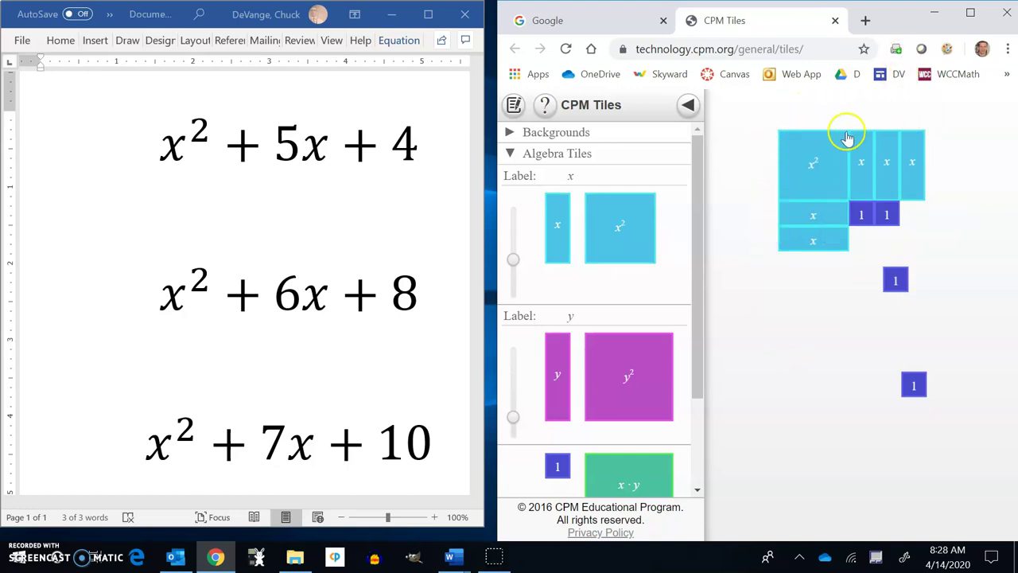
- Rearrange the loose unit tiles and the lower x tile into a rectangle with four upright x tiles above four unit tiles
drag(896, 280, 911, 221)
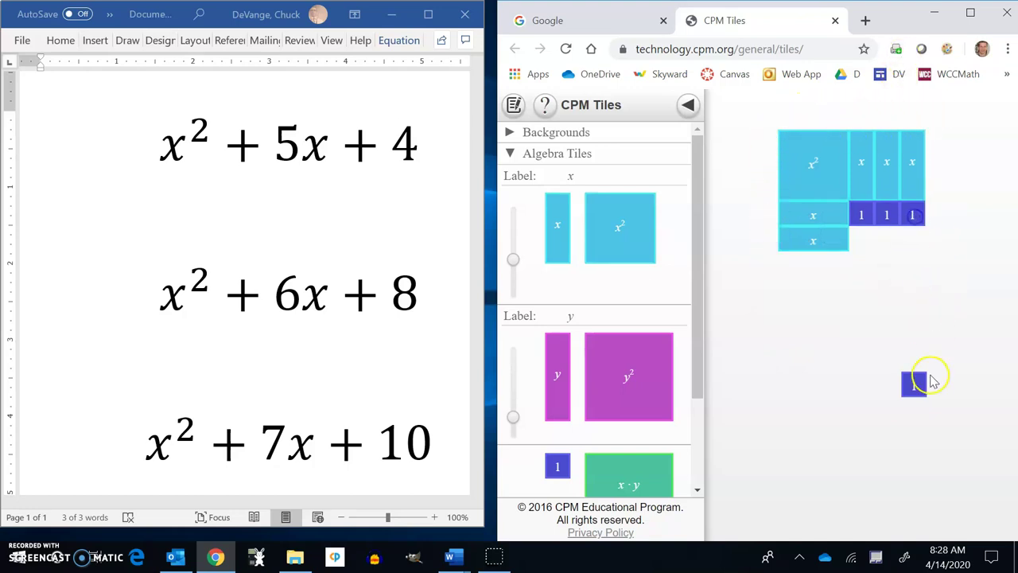
drag(916, 386, 863, 240)
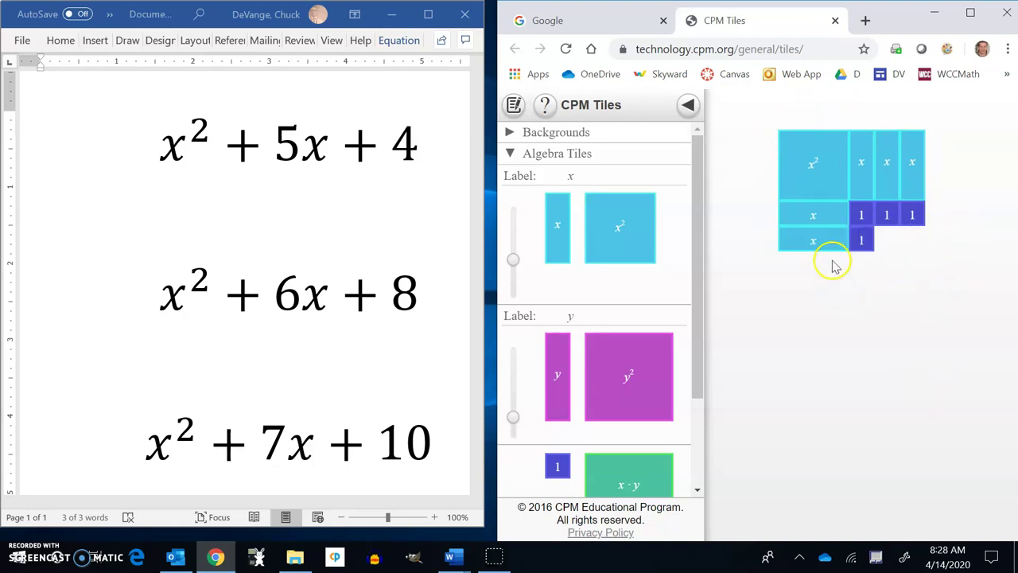
drag(819, 249, 942, 171)
click(961, 331)
drag(864, 237, 943, 215)
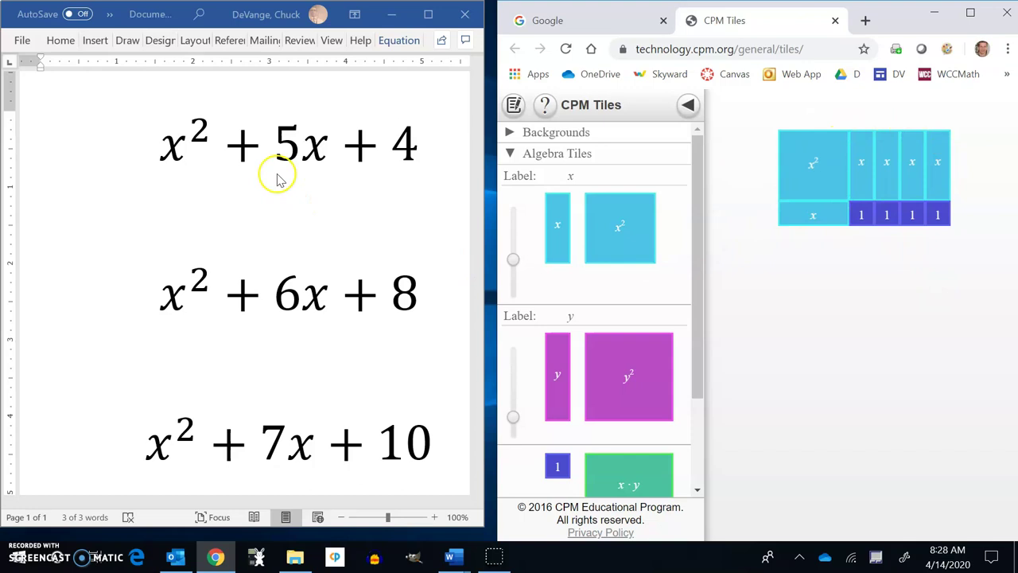
click(879, 158)
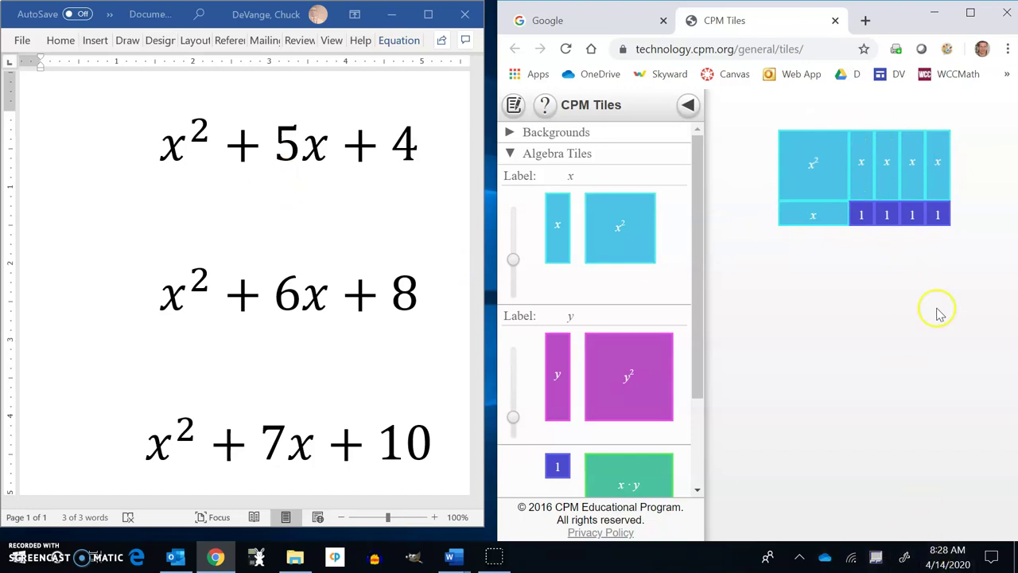
- Capture the screen in Snip & Sketch and crop it to the completed tile rectangle
click(905, 559)
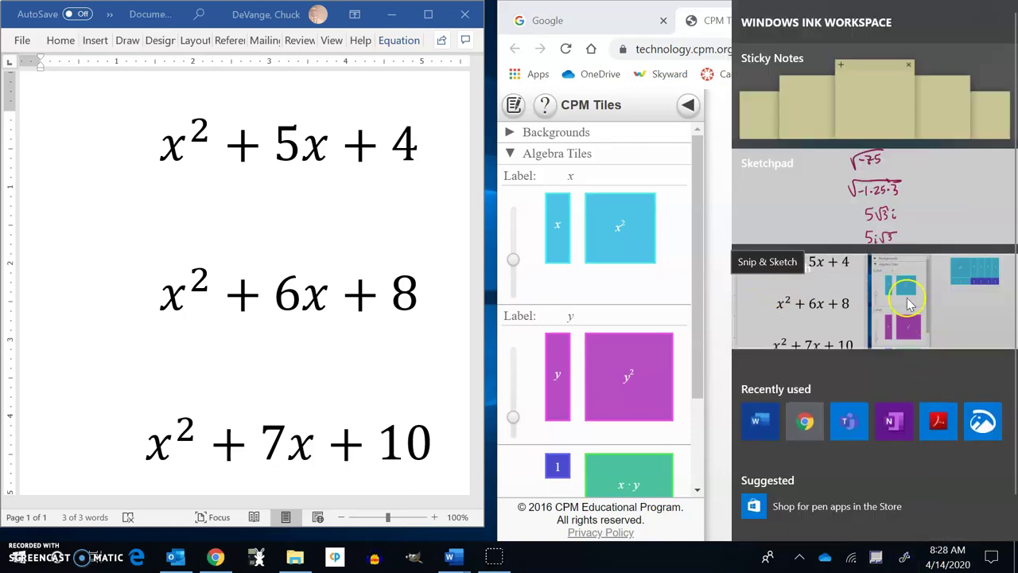
click(909, 303)
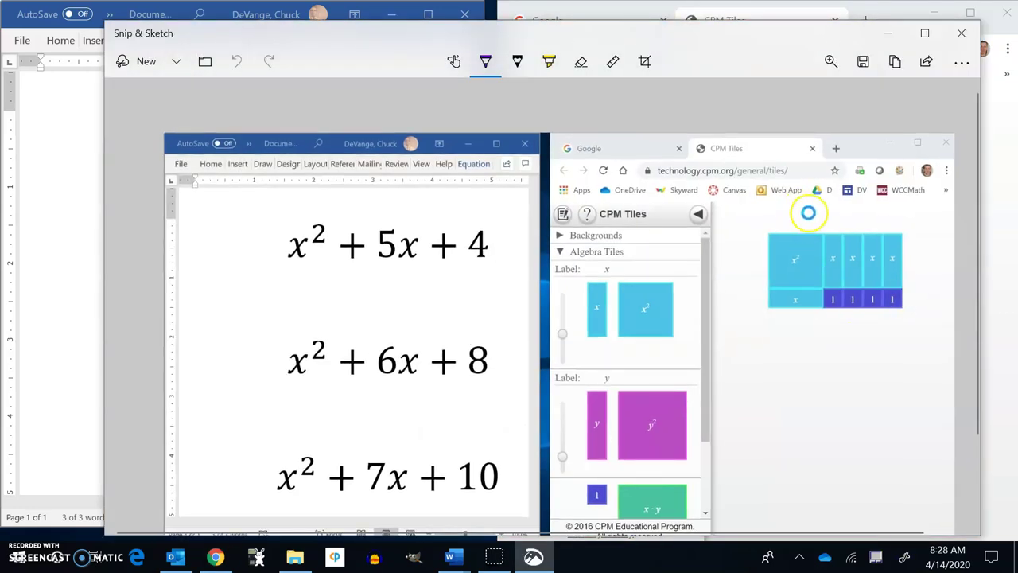
click(646, 64)
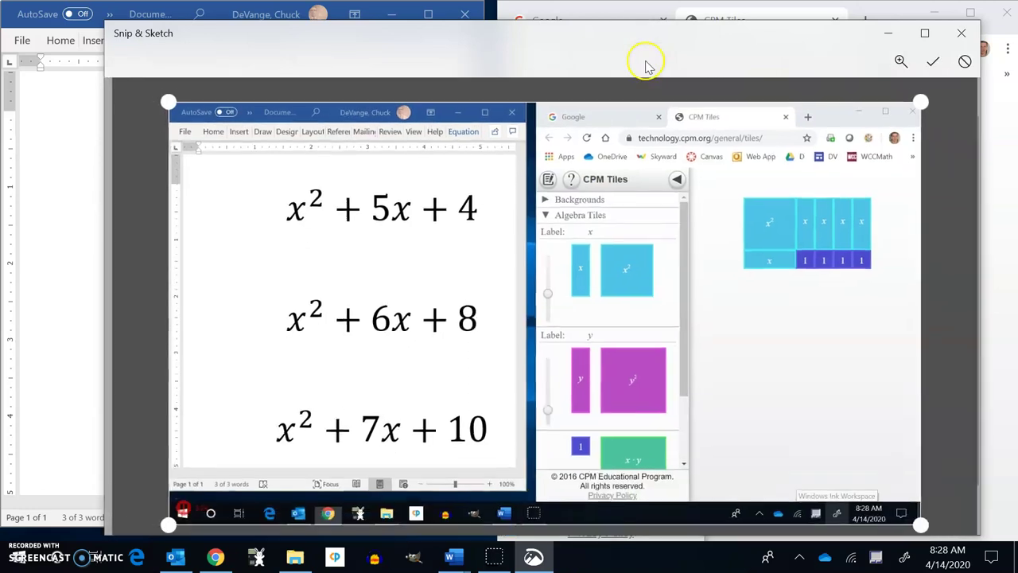
mouse_move(171, 97)
mouse_down()
mouse_move(737, 170)
mouse_move(728, 177)
mouse_up()
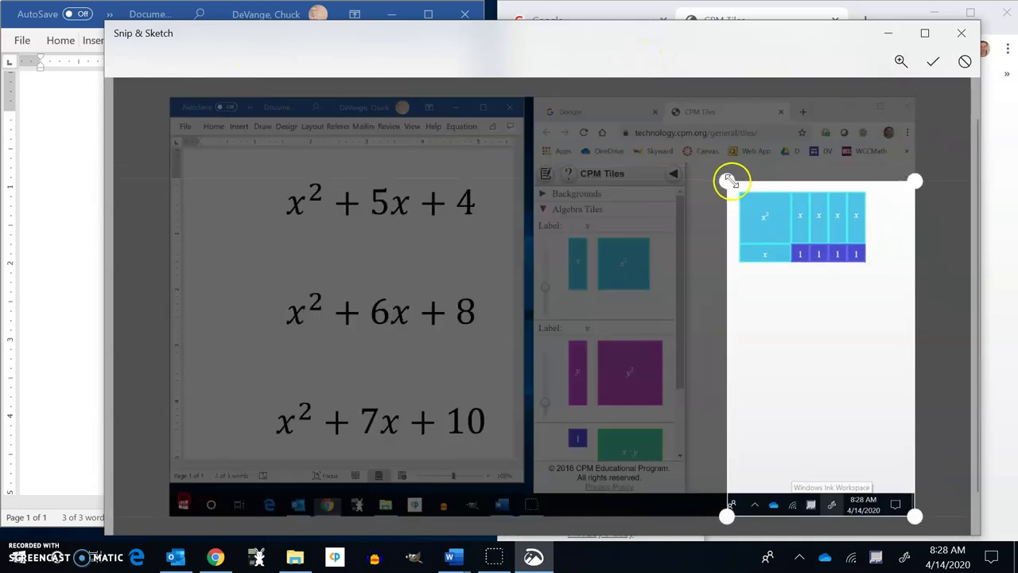
mouse_move(911, 526)
mouse_down()
mouse_move(871, 204)
mouse_move(859, 200)
mouse_move(864, 210)
mouse_up()
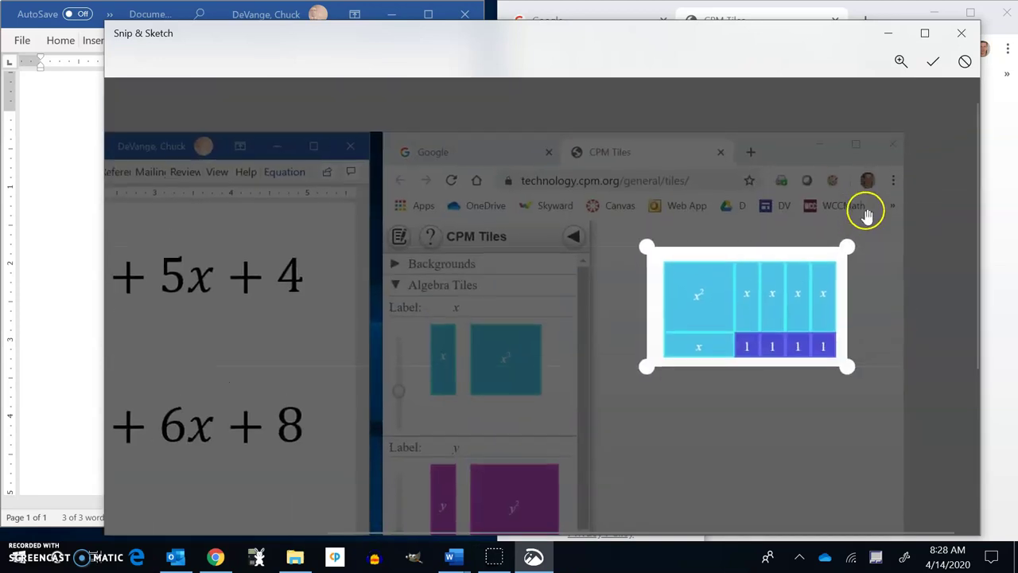
click(935, 62)
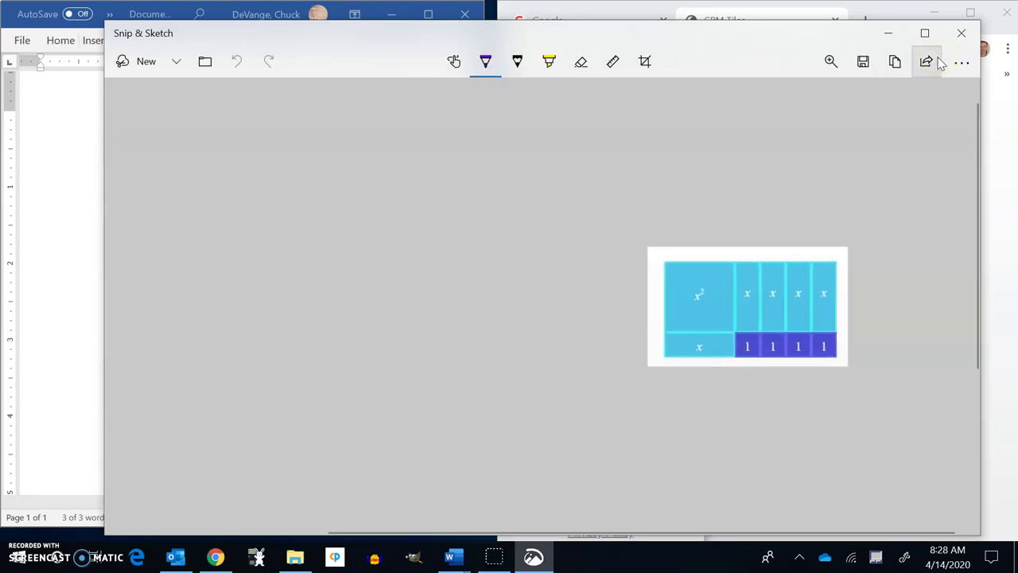
- Copy the cropped tile image and minimize Snip & Sketch
click(897, 66)
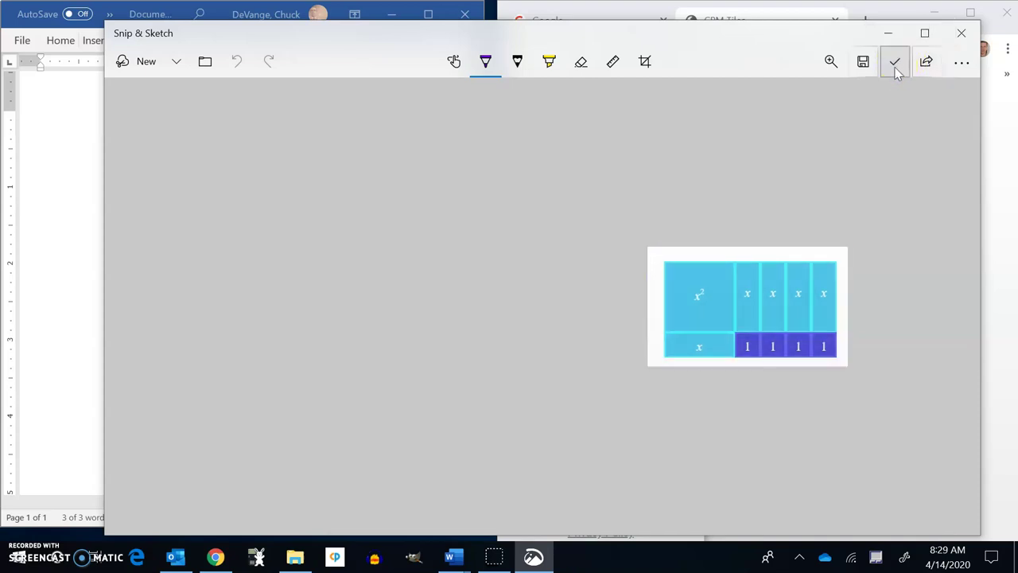
click(889, 34)
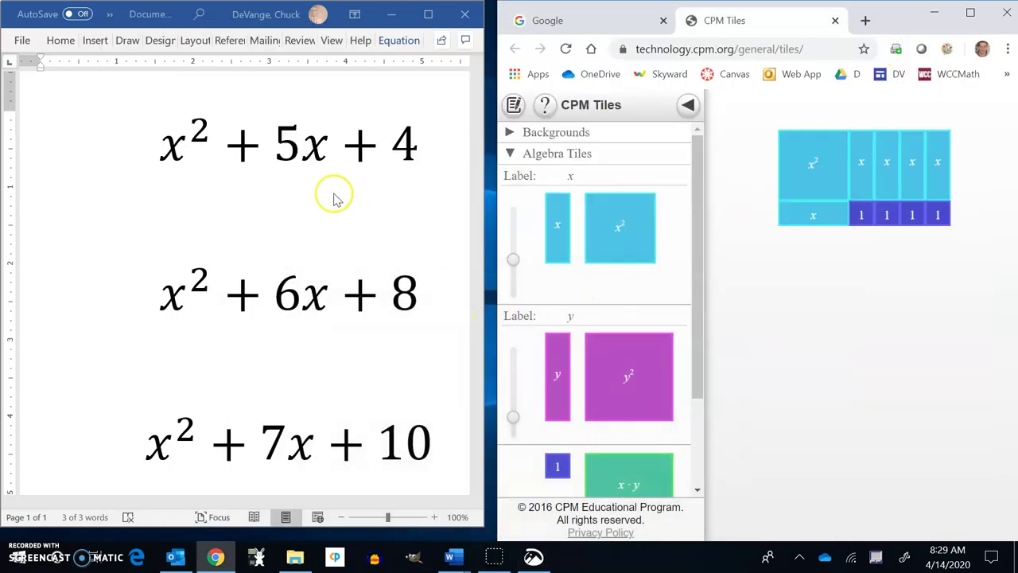
- Paste the copied tile image on the line beneath x² + 5x + 4 in the Word document
click(287, 199)
click(231, 216)
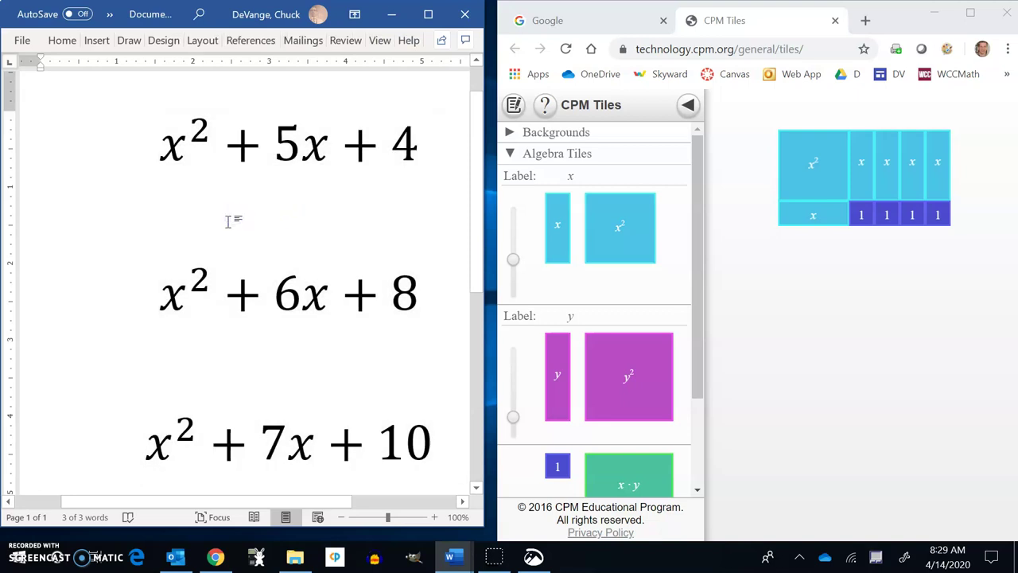
key(ctrl+v)
click(329, 200)
click(213, 232)
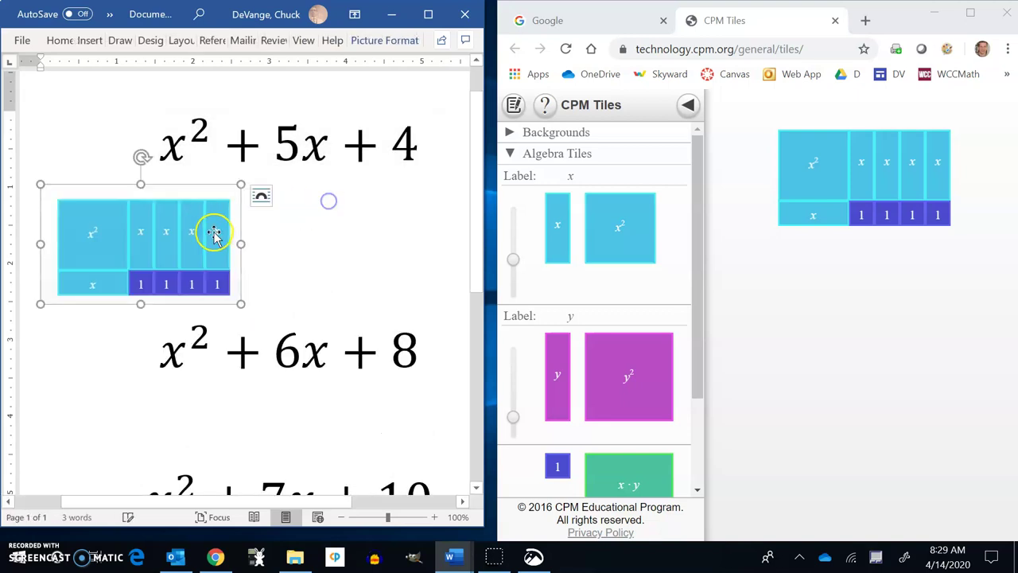
click(312, 265)
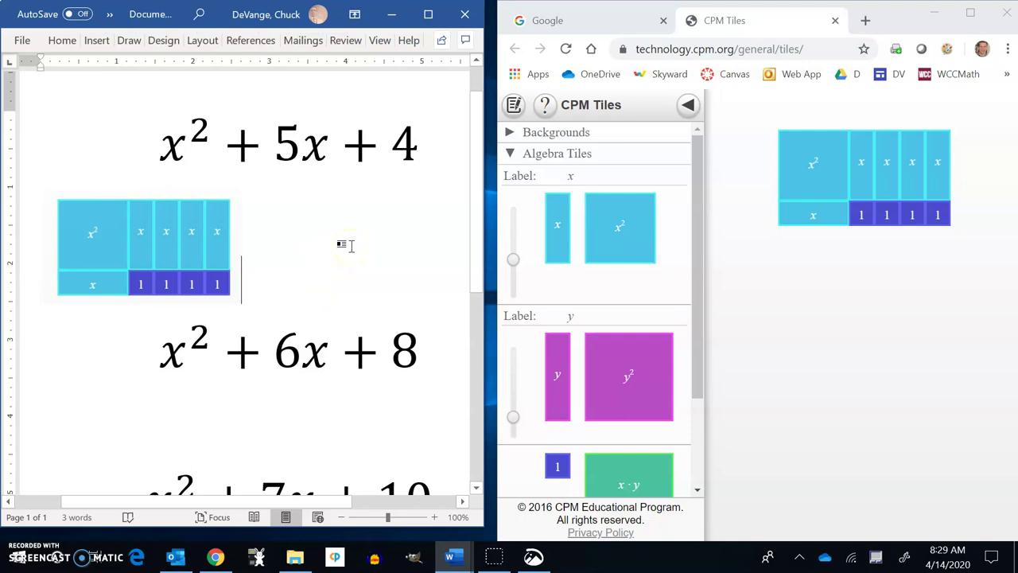
- Maximize the document and ink dimension marks along the tile picture's upper and vertical edges, labelling the x² tile's width x
click(428, 13)
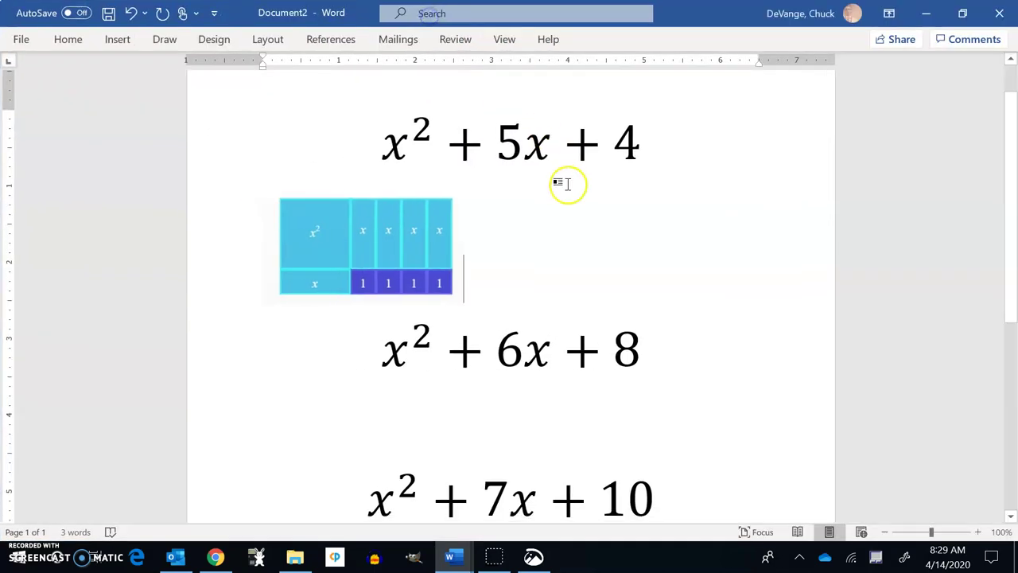
click(164, 39)
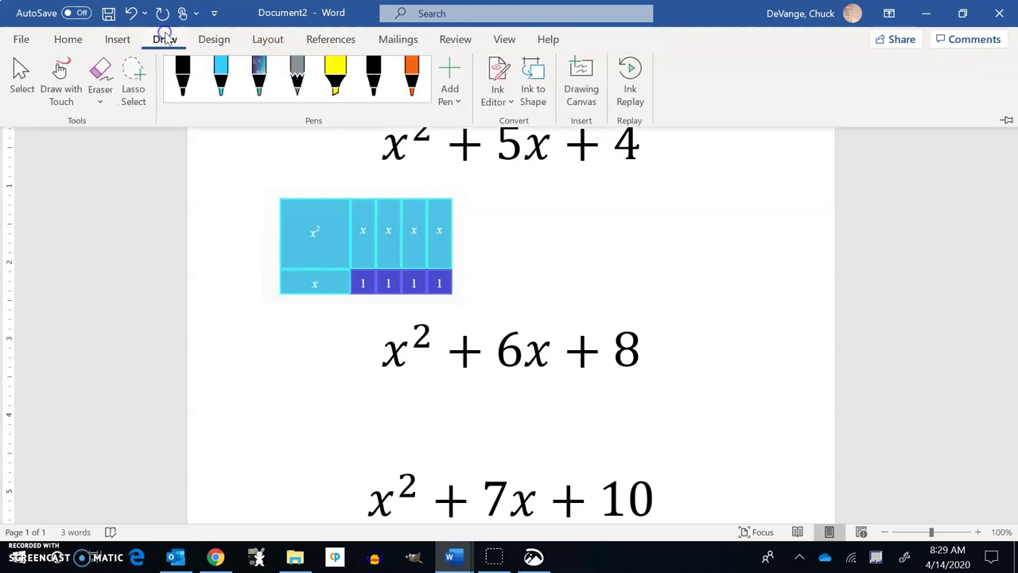
click(195, 65)
click(656, 206)
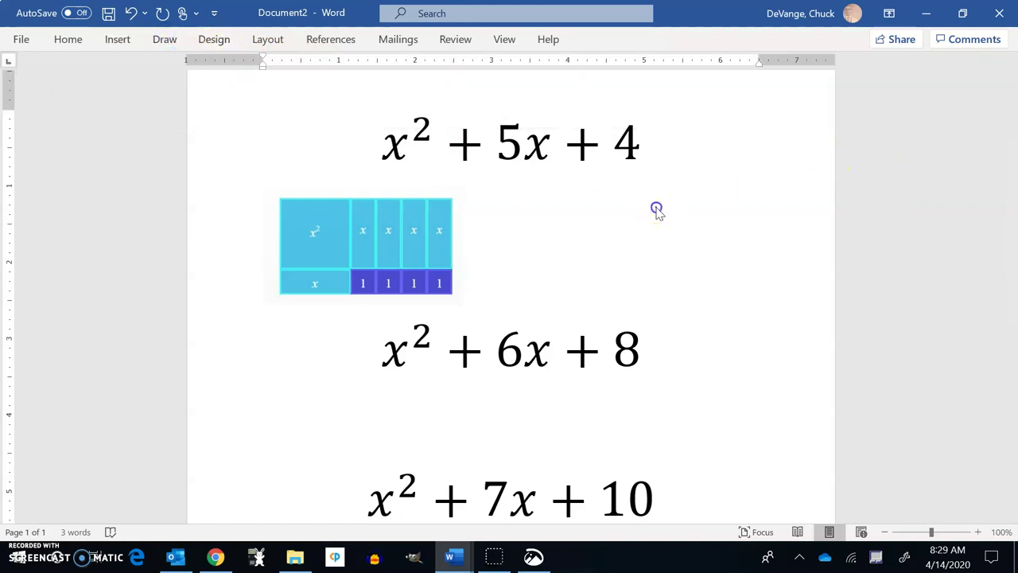
click(829, 246)
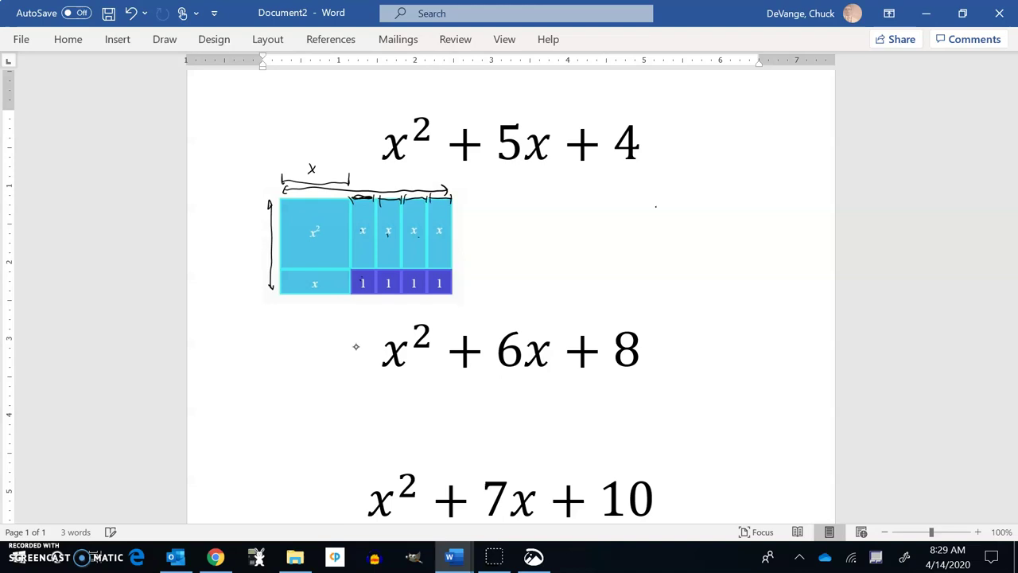
- Handwrite the remaining side lengths and the factored form (x+4)(x+1), linking it to x² + 5x + 4 with a double arrow and equals sign
scroll(356, 346, down, 1)
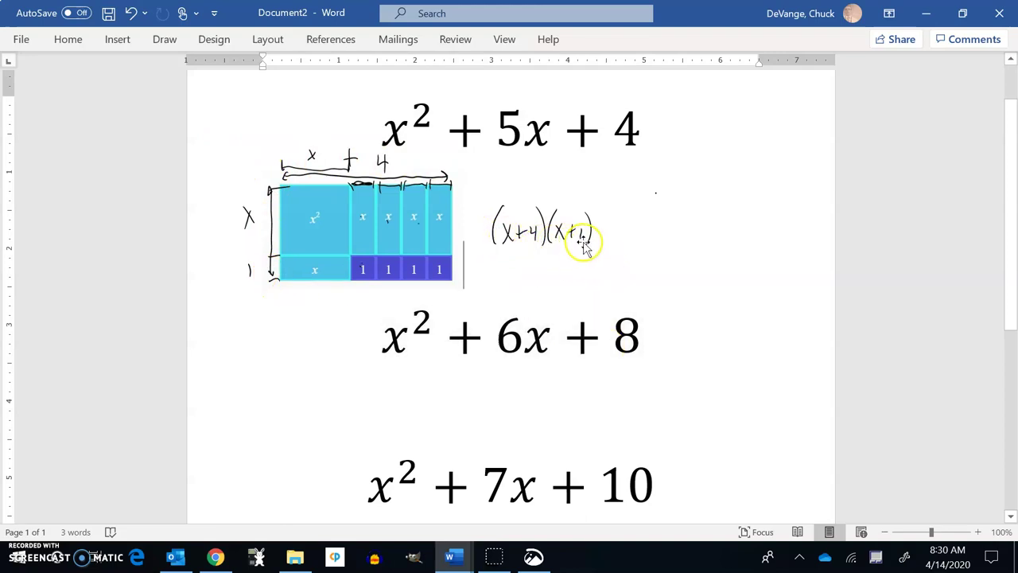
mouse_move(534, 156)
mouse_down()
mouse_move(537, 195)
mouse_move(562, 176)
mouse_up()
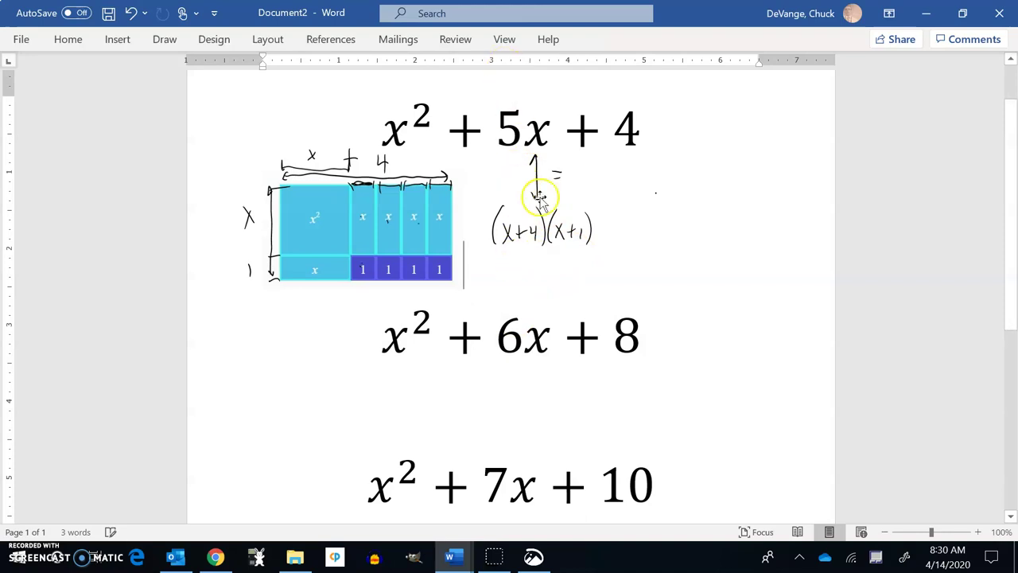
click(583, 277)
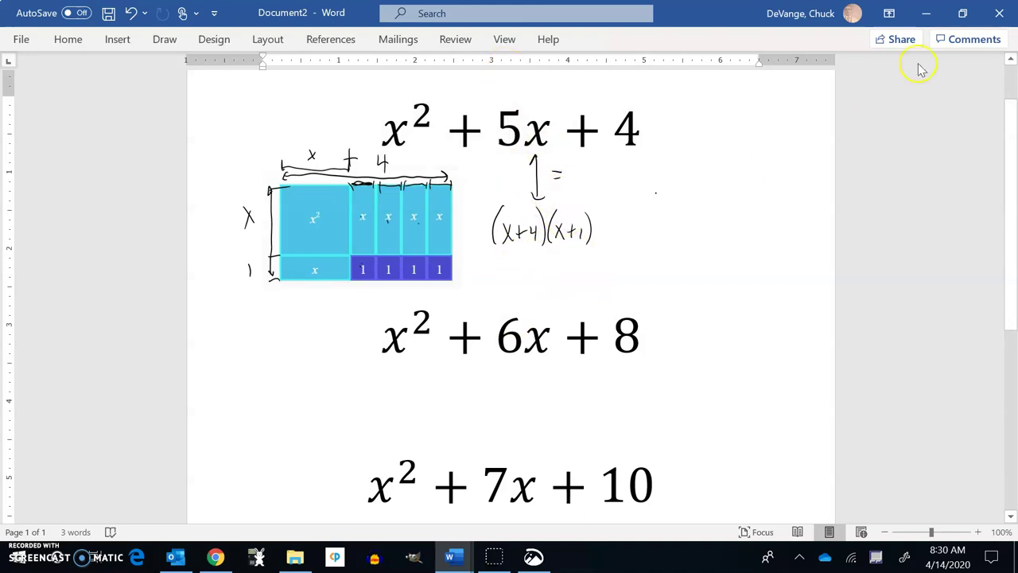
- Restore the document to half the screen and pull the four unit tiles and horizontal x tile out of the CPM Tiles rectangle
click(961, 12)
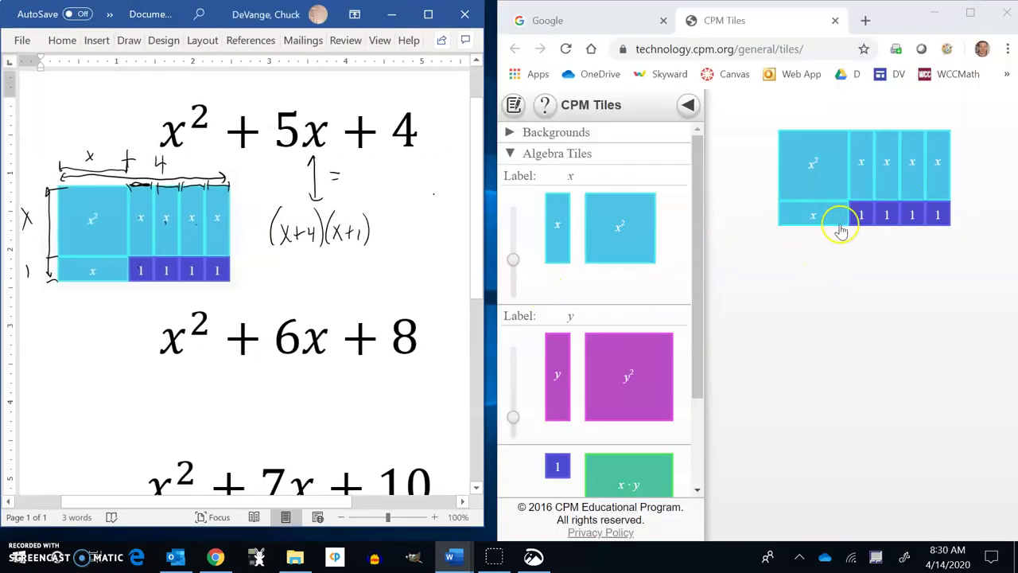
drag(938, 216, 914, 330)
drag(908, 227, 854, 352)
drag(891, 215, 795, 382)
drag(861, 213, 875, 430)
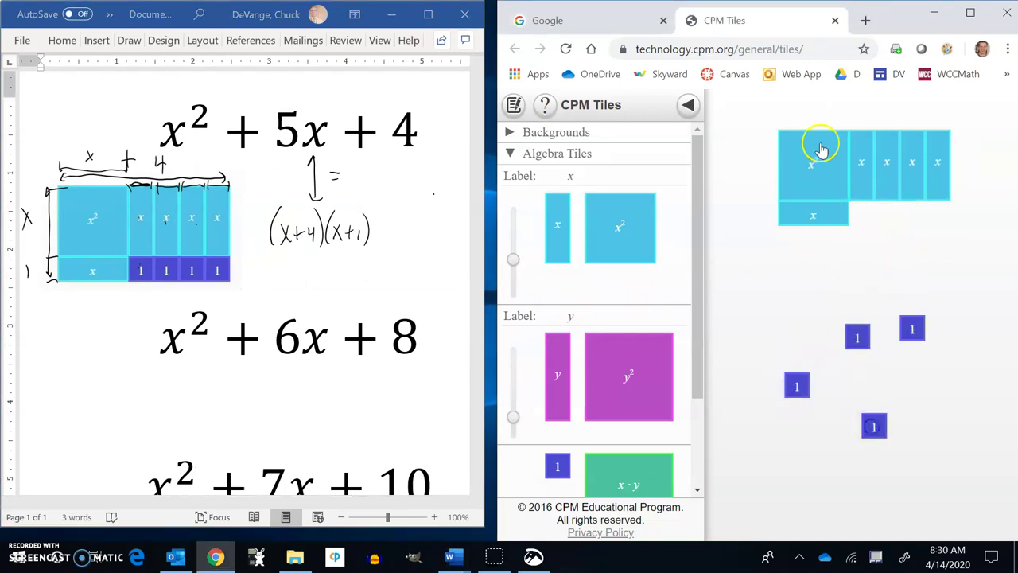
drag(807, 212, 781, 424)
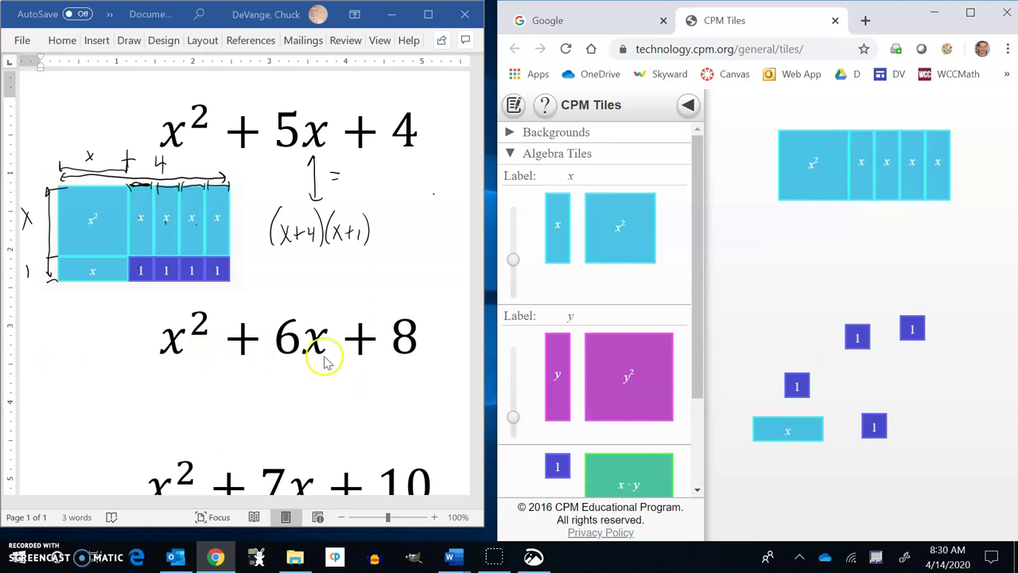
- Separate the four upright x tiles from the x² tile, and rotate the horizontal x tile upright beside them
drag(874, 164, 964, 254)
drag(943, 175, 984, 338)
drag(913, 167, 906, 267)
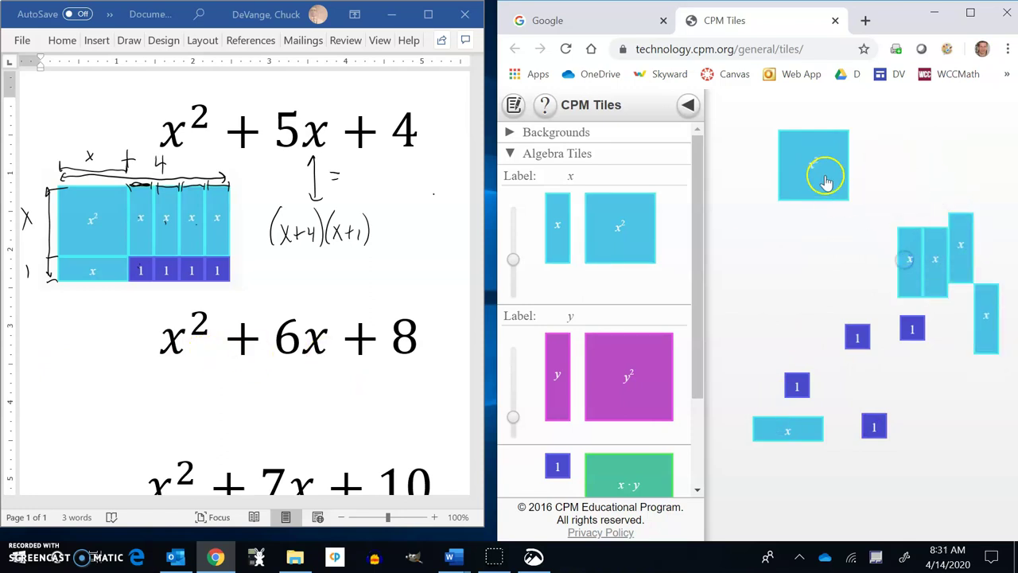
click(777, 430)
drag(779, 434, 859, 264)
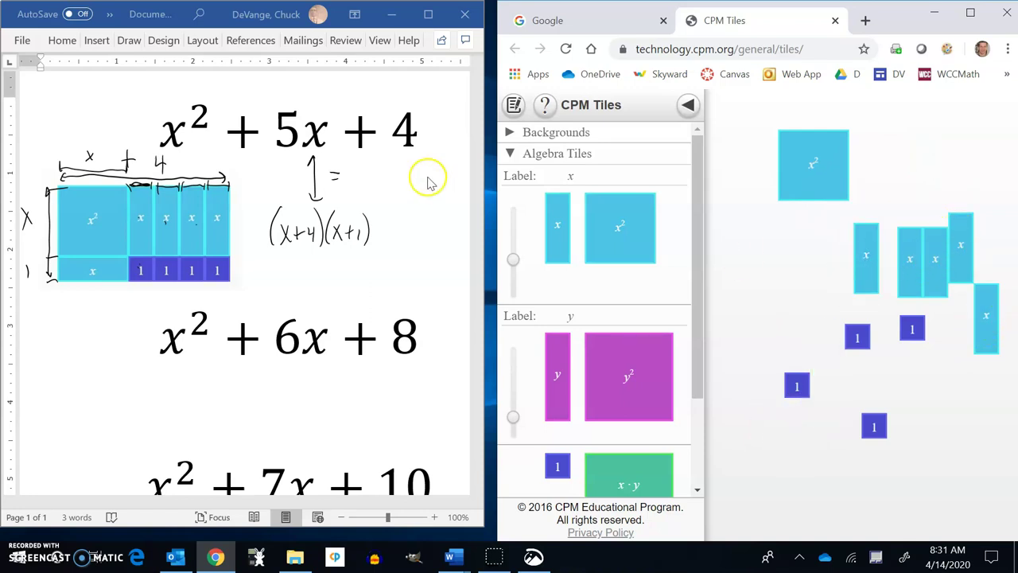
- Add one x tile and four unit tiles to the workspace to represent x² + 6x + 8
drag(554, 226, 829, 267)
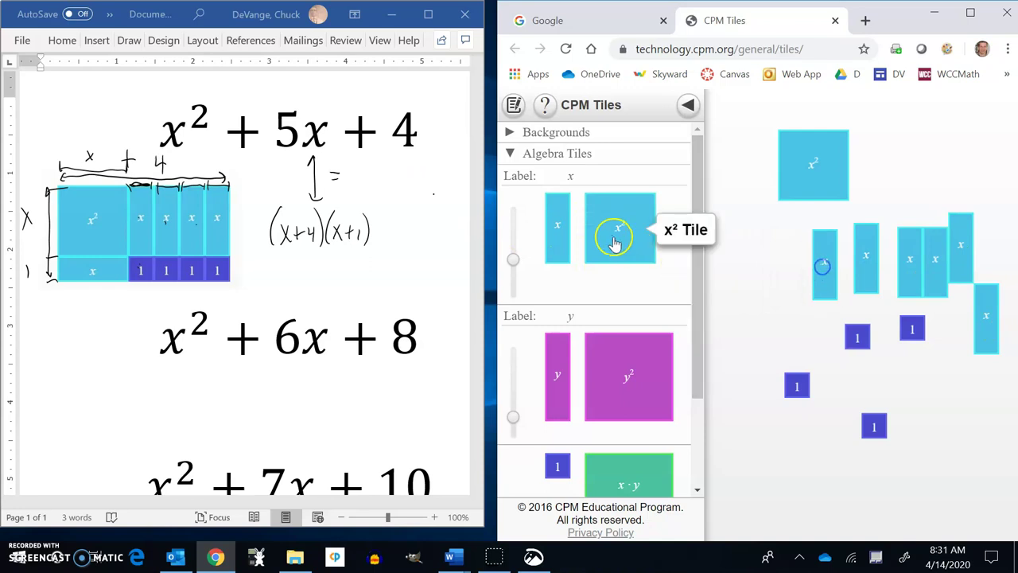
mouse_move(557, 222)
mouse_down()
mouse_move(770, 268)
mouse_move(564, 216)
mouse_up()
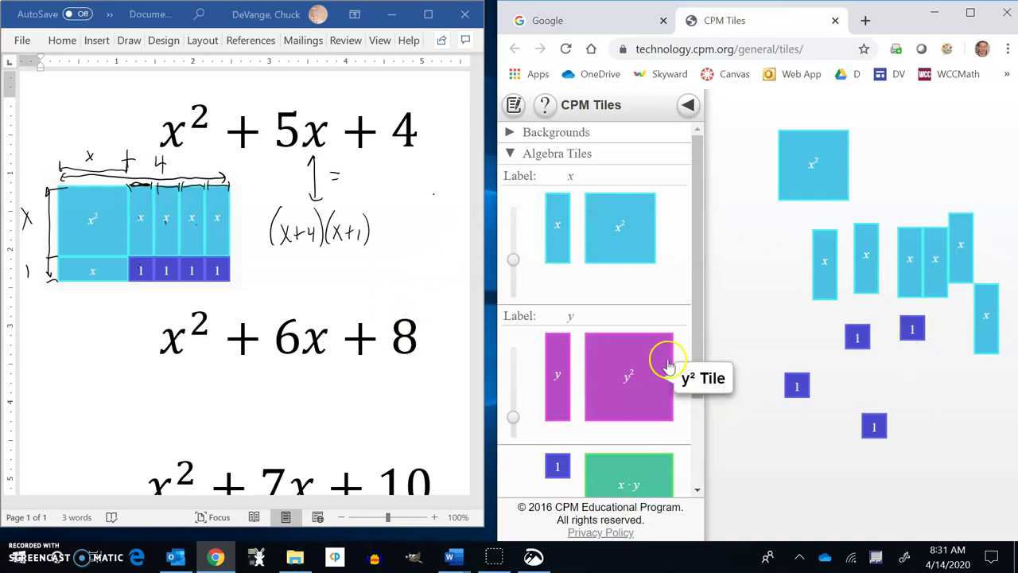
drag(560, 462, 806, 443)
drag(559, 468, 849, 403)
drag(558, 469, 748, 362)
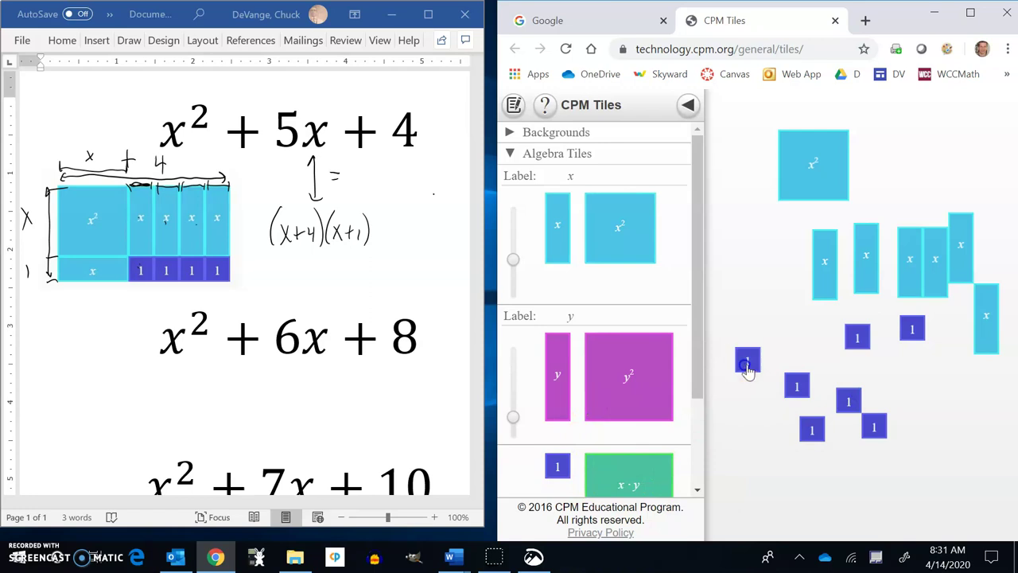
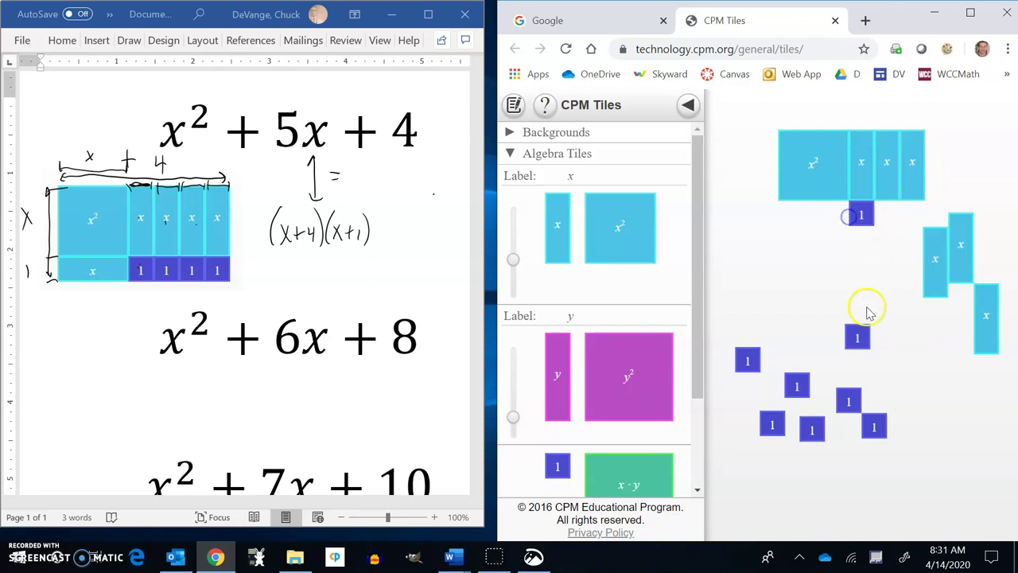
- Arrange the eight unit tiles in three columns beneath the three upright x tiles attached to the x² tile
drag(897, 433, 915, 213)
drag(850, 399, 862, 240)
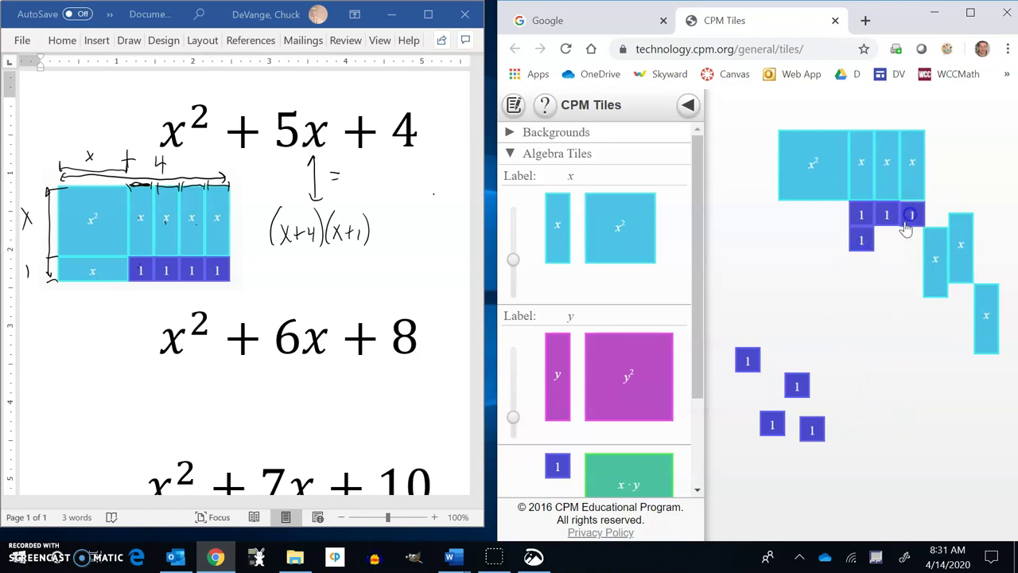
drag(798, 387, 927, 319)
drag(963, 265, 929, 358)
drag(805, 423, 911, 239)
drag(752, 352, 866, 256)
drag(773, 422, 891, 256)
- Rearrange the tiles into a rectangle with four upright x tiles, two horizontal x tiles and two rows of four unit tiles
drag(915, 368, 796, 217)
click(857, 375)
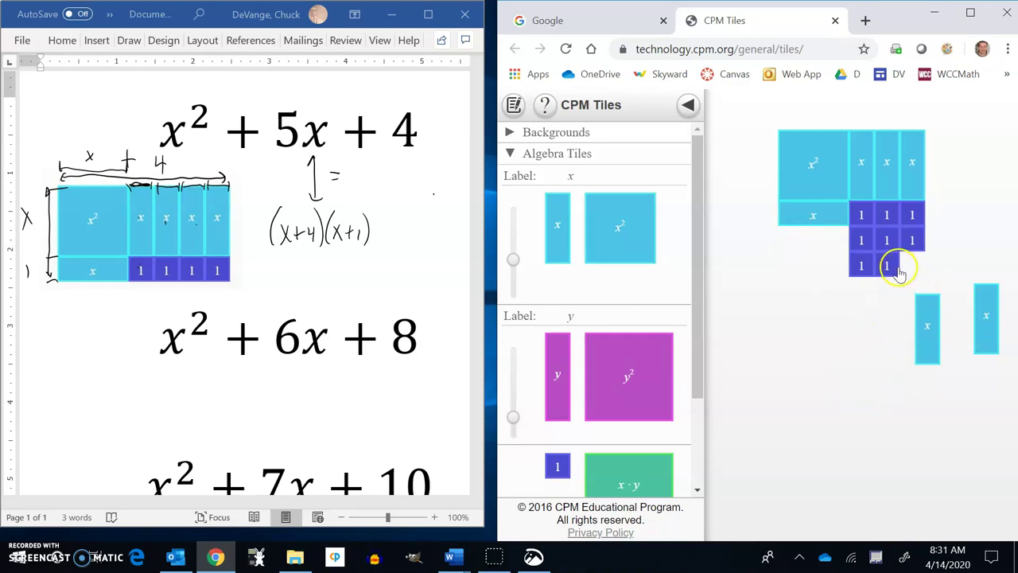
drag(892, 265, 939, 240)
drag(929, 344, 939, 162)
double_click(986, 326)
drag(987, 322, 813, 249)
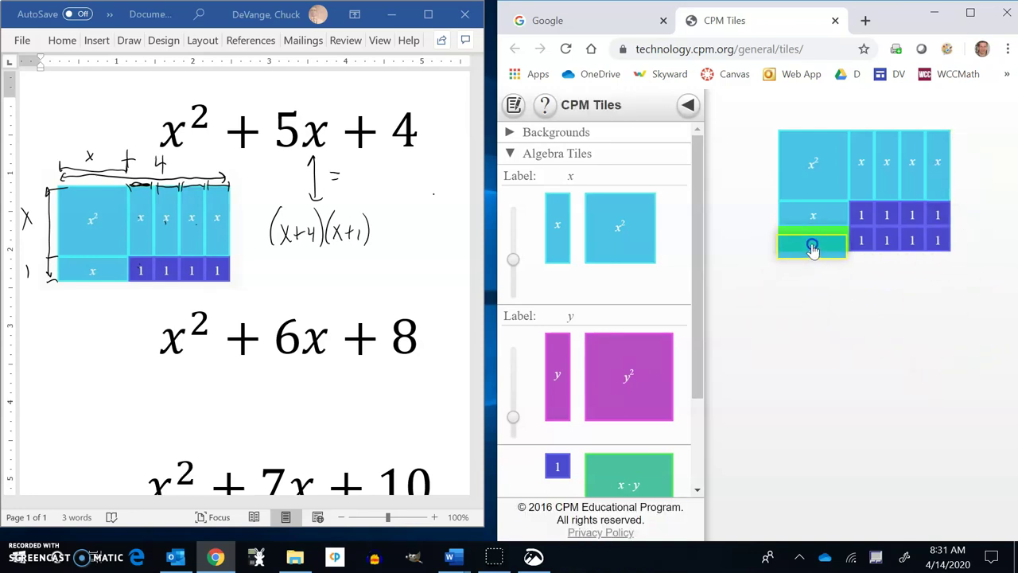
double_click(812, 249)
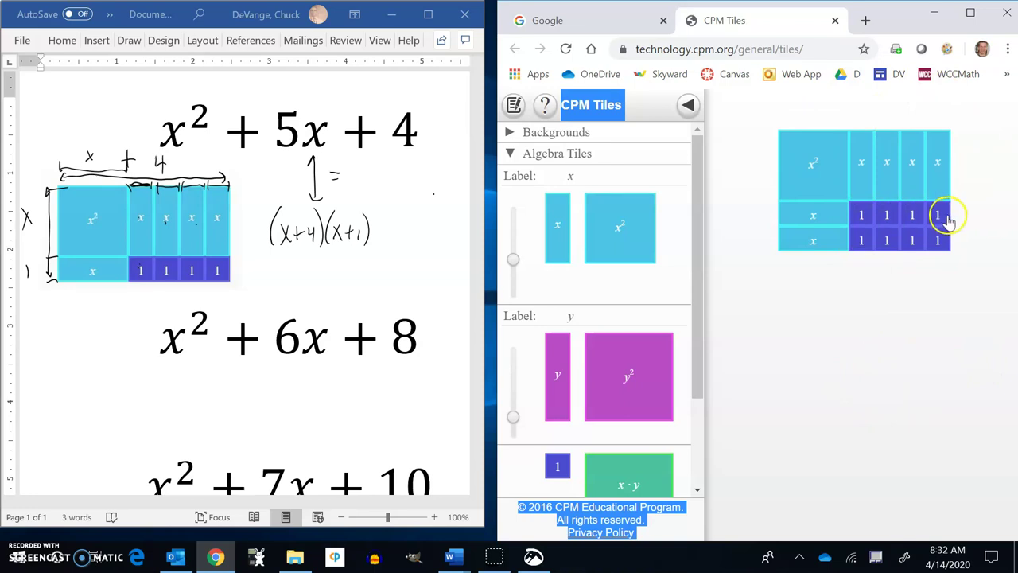
drag(869, 229, 866, 227)
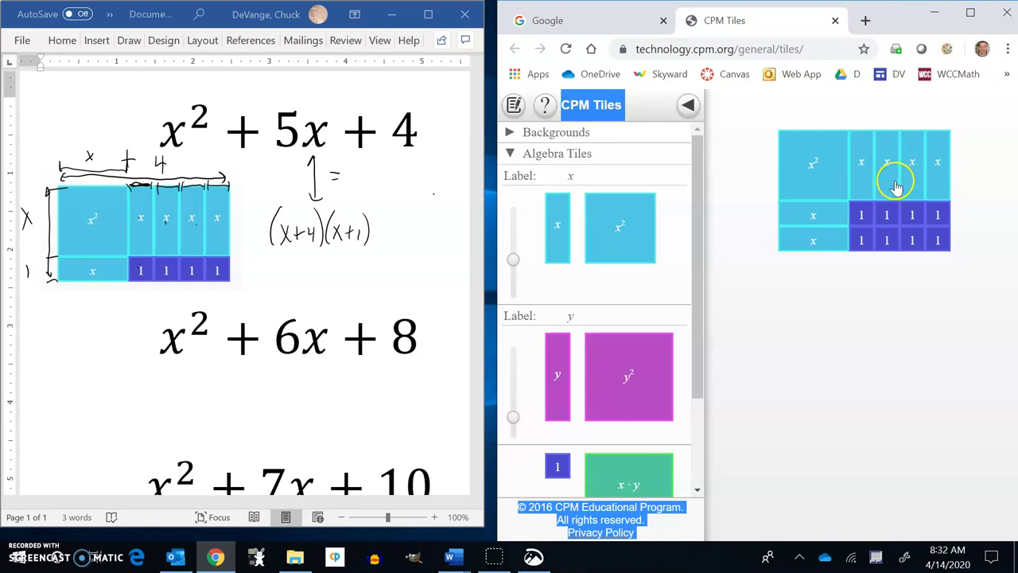
- Capture the screen in Snip & Sketch and crop it to the x² + 6x + 8 tile rectangle
click(904, 557)
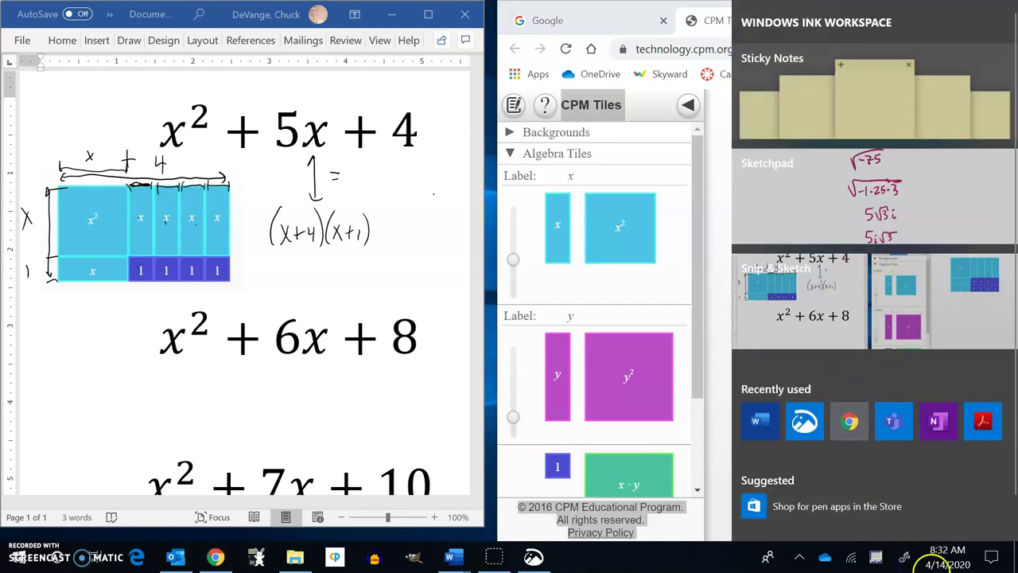
click(800, 288)
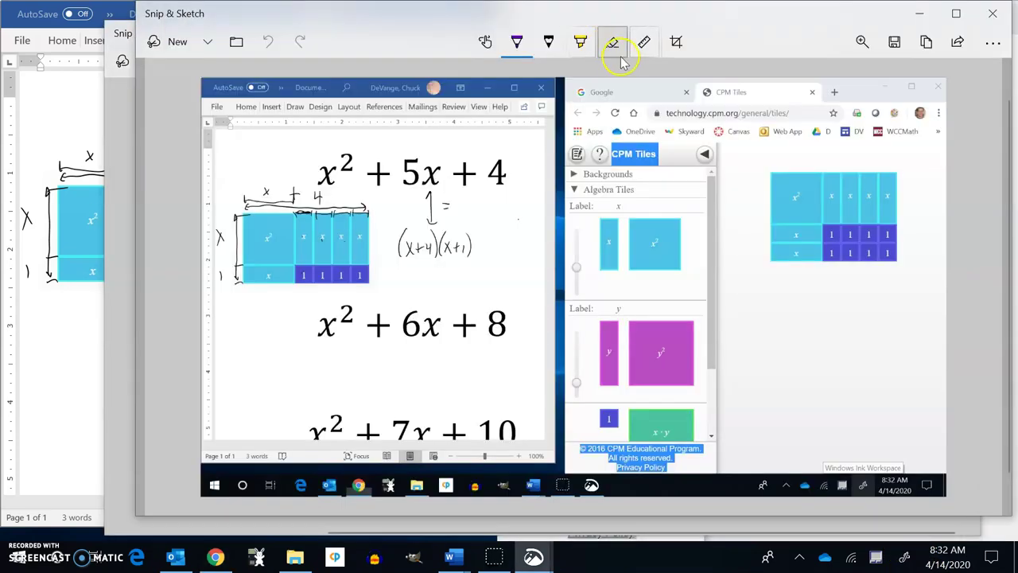
click(676, 44)
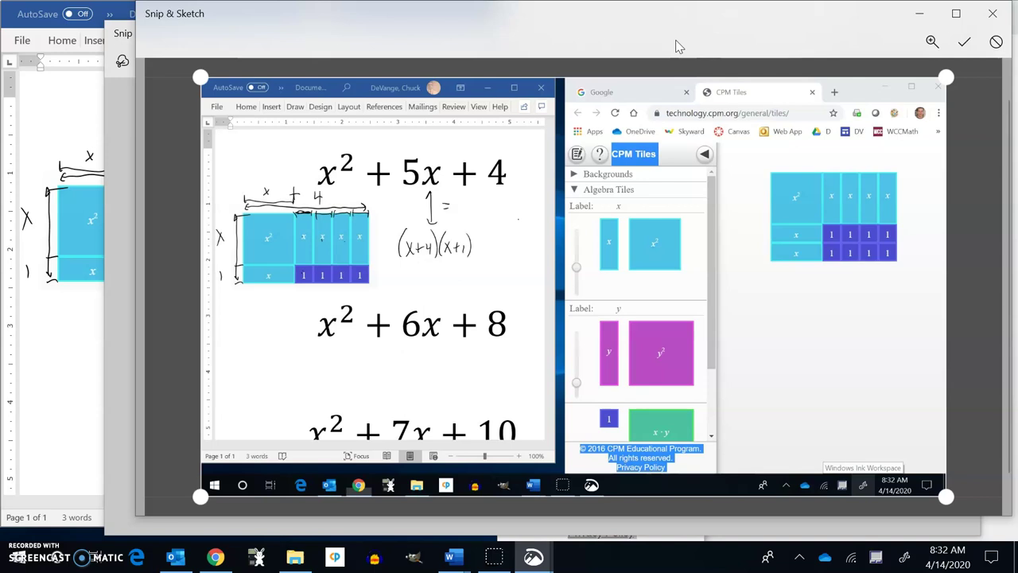
drag(201, 77, 755, 159)
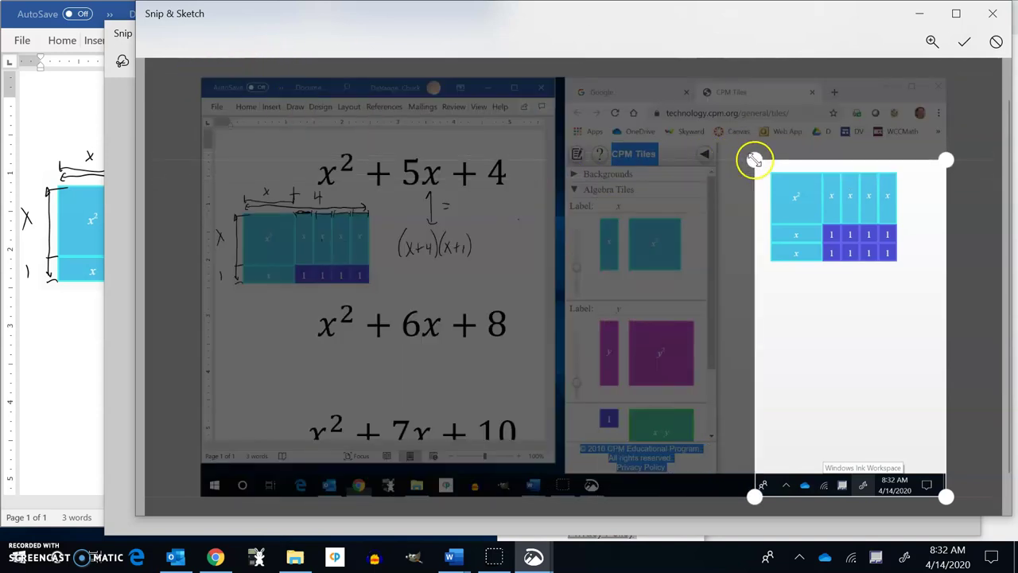
drag(941, 496, 898, 216)
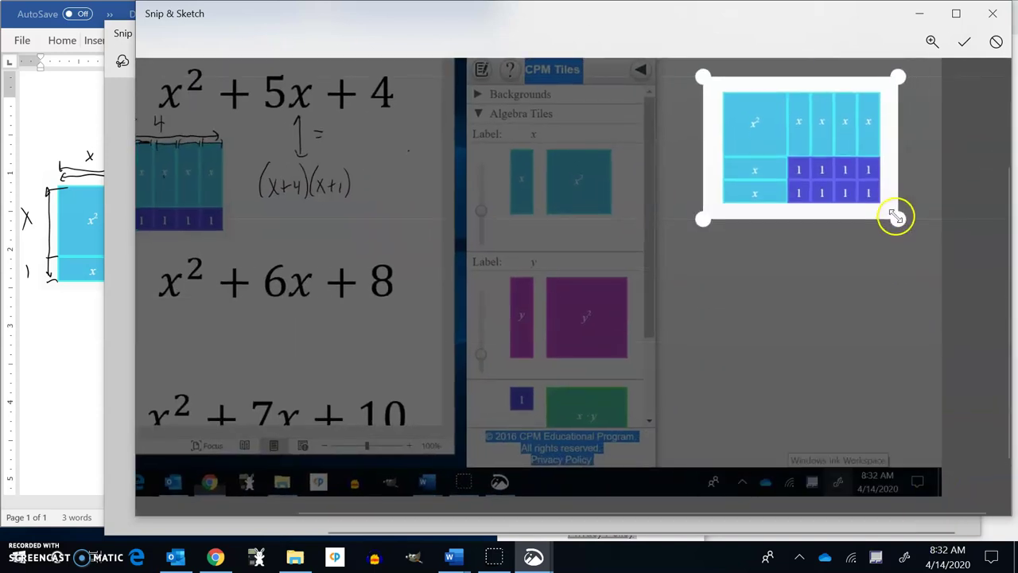
click(965, 43)
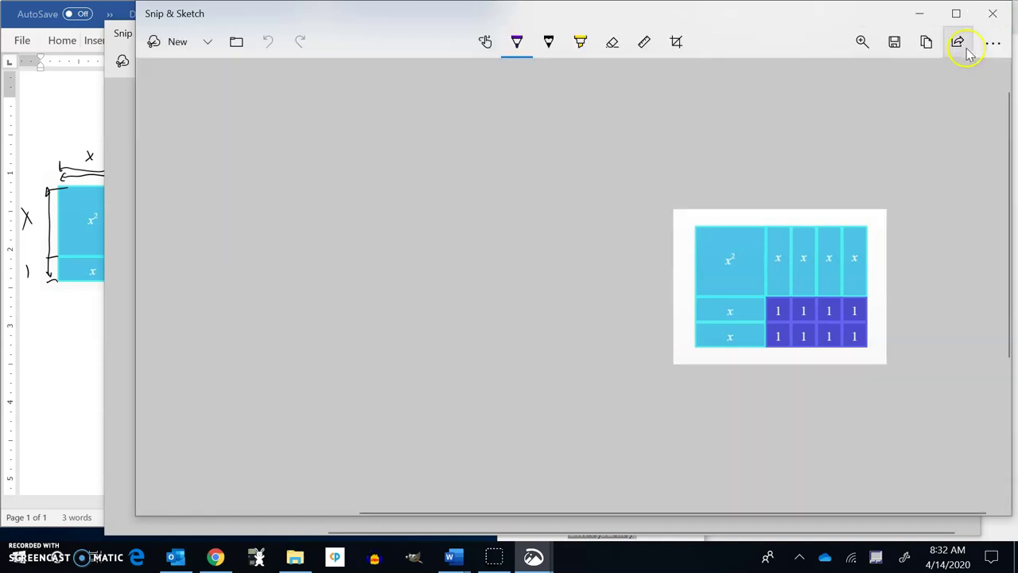
- Copy the cropped rectangle image and close the Snip & Sketch windows
click(925, 41)
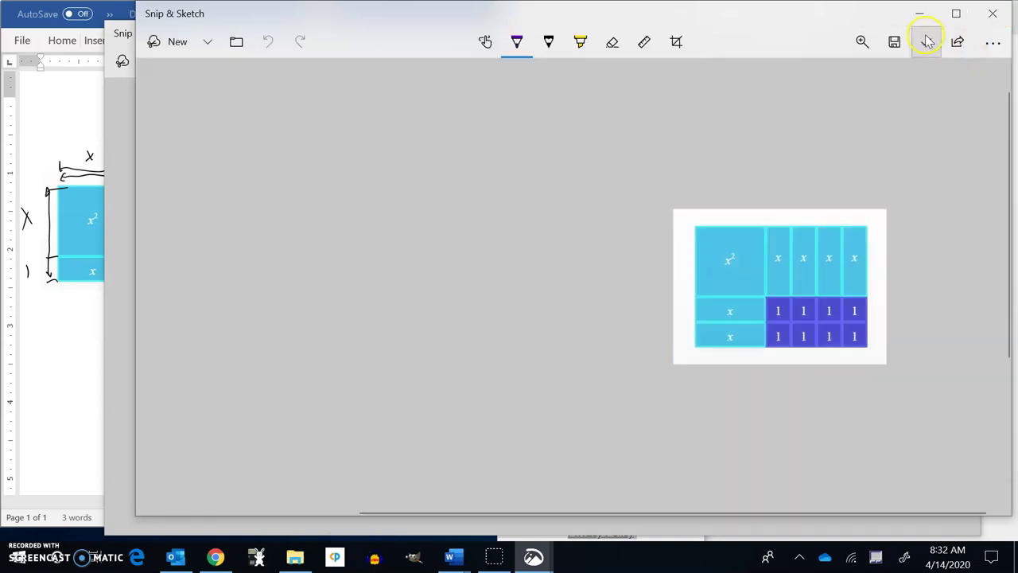
click(992, 13)
click(962, 32)
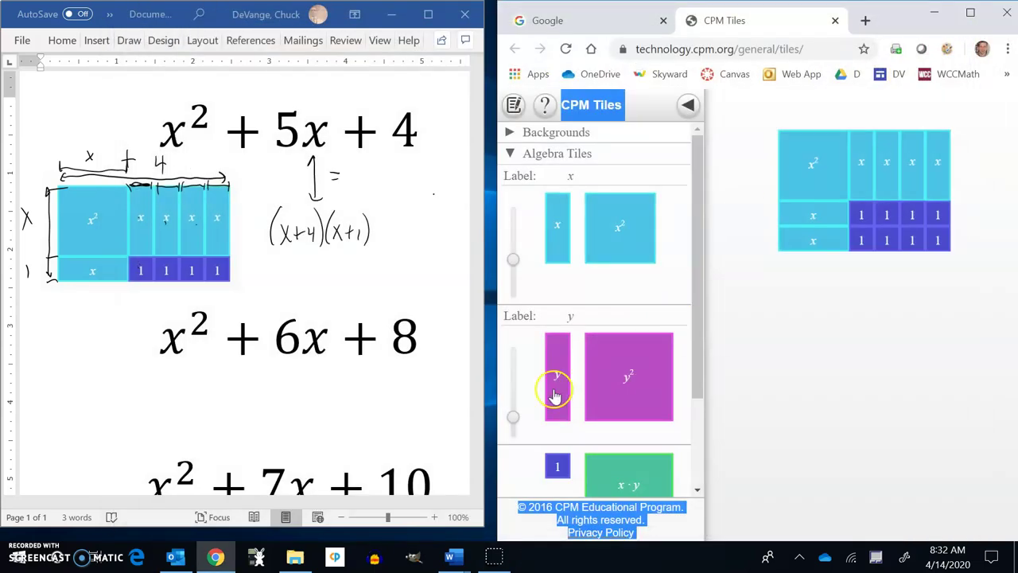
- Paste the image beneath x² + 6x + 8 in Word and ink its side lengths and factored form (x+4)(x+2)
click(204, 404)
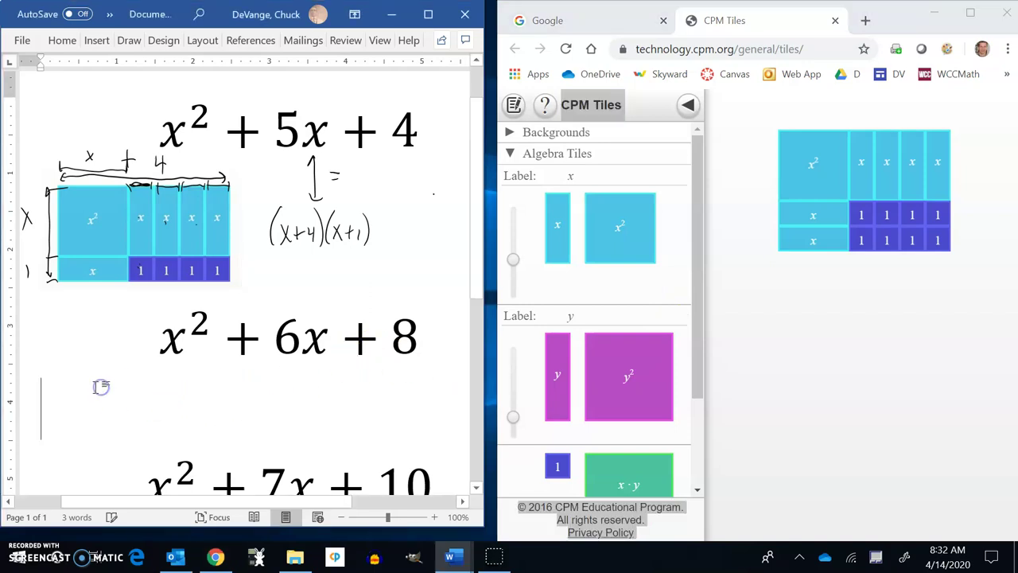
click(210, 455)
key(ctrl+v)
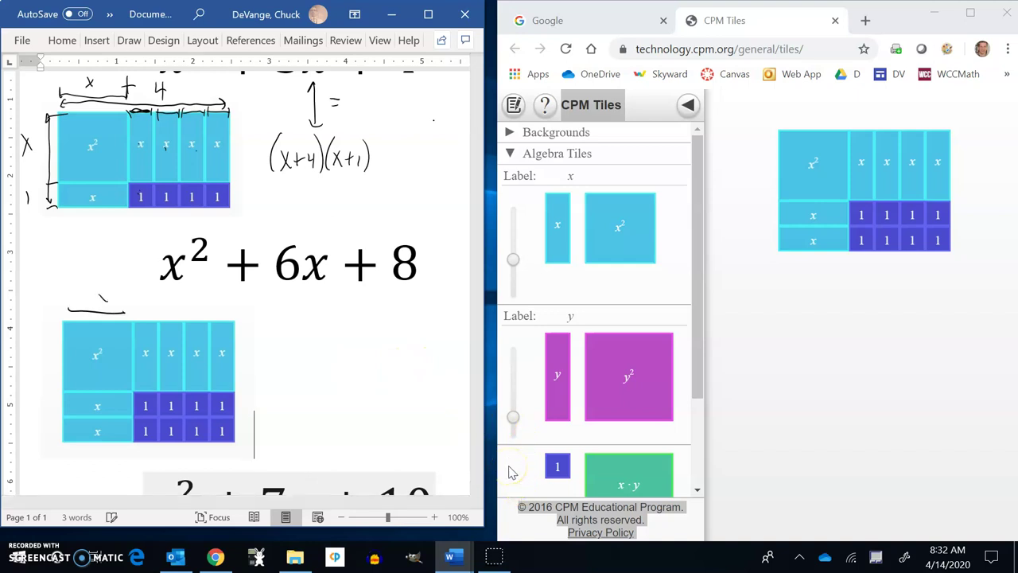
drag(137, 312, 230, 313)
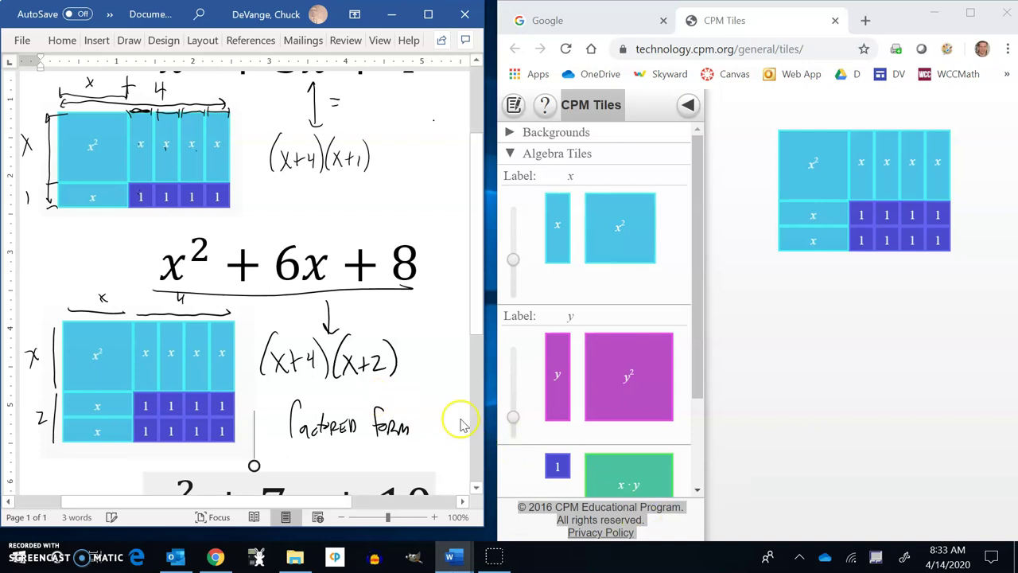
- Pull the four upright and two horizontal x tiles away from the x² + 6x + 8 tile rectangle
scroll(467, 195, down, 5)
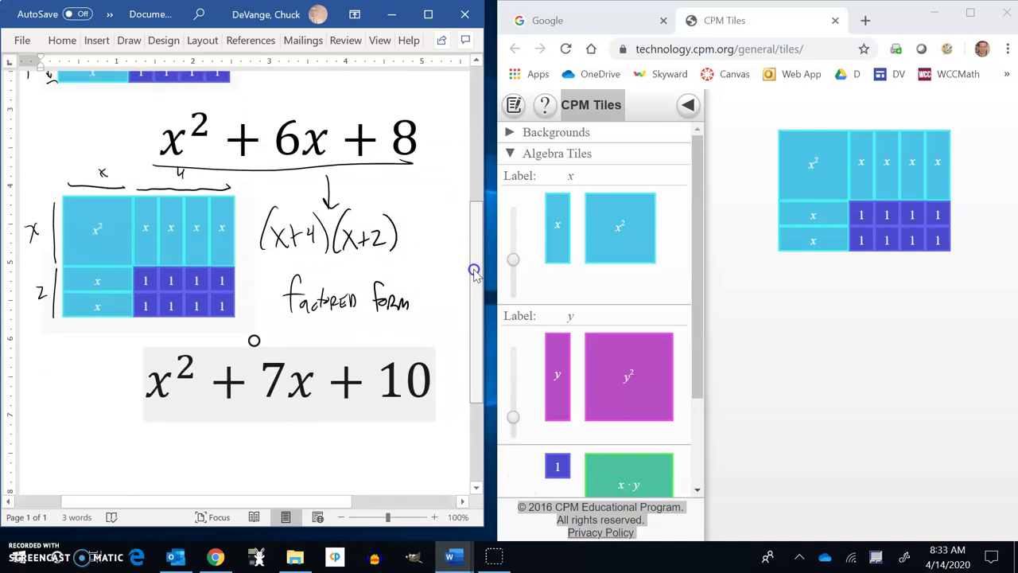
click(897, 313)
drag(933, 168, 787, 371)
drag(800, 250, 759, 285)
drag(787, 220, 767, 245)
drag(859, 159, 815, 396)
click(910, 127)
drag(909, 127, 887, 342)
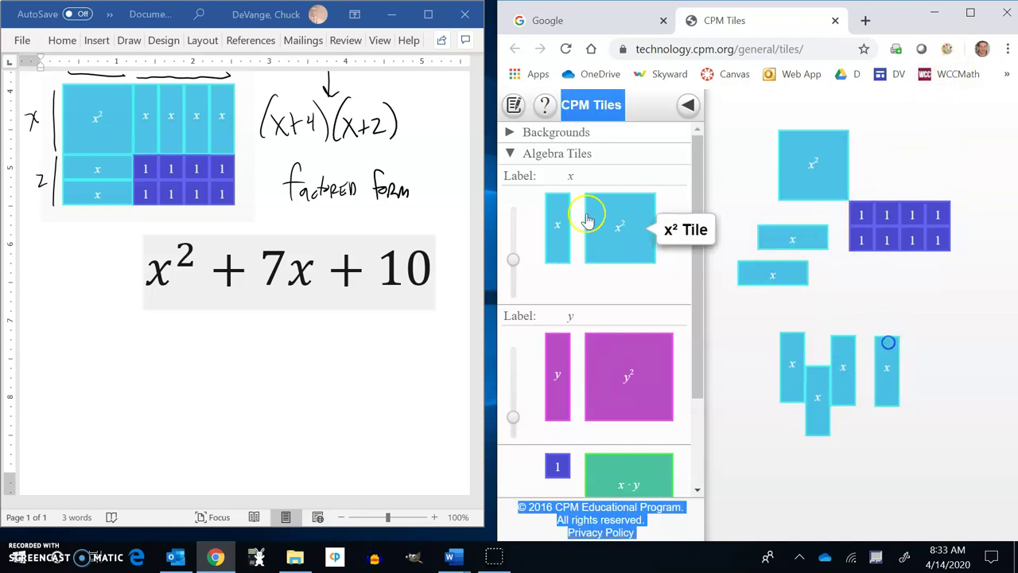
- Add one x tile and two unit tiles to the workspace and loosen some of the existing unit tiles
drag(557, 225, 817, 314)
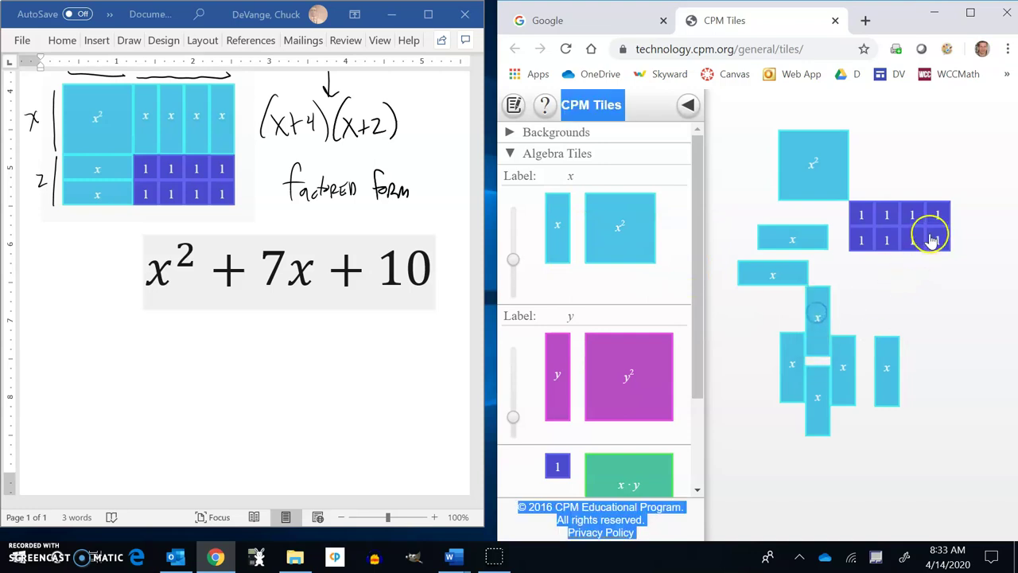
drag(932, 241, 919, 266)
drag(552, 466, 957, 308)
drag(554, 466, 269, 288)
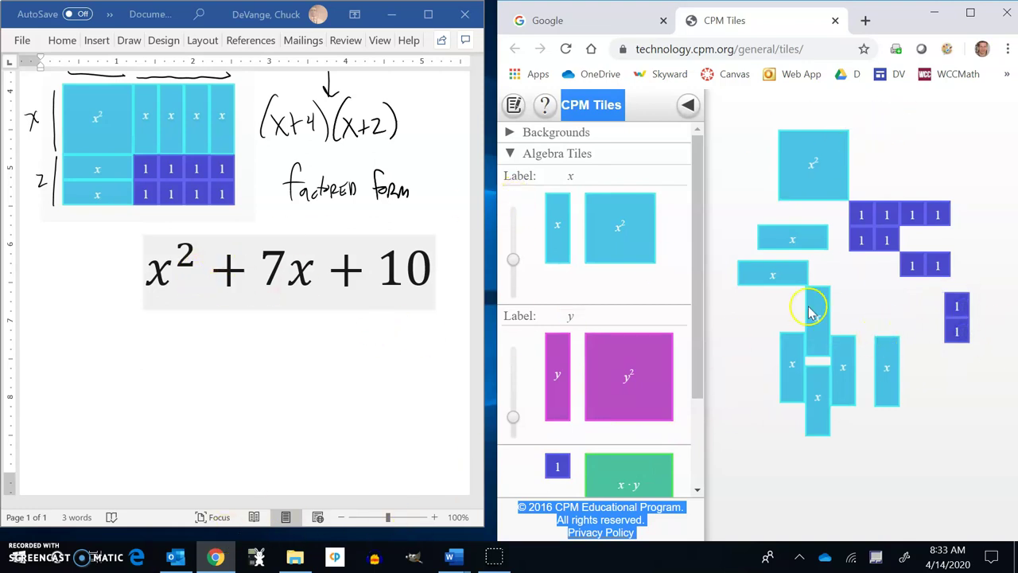
drag(907, 275, 910, 311)
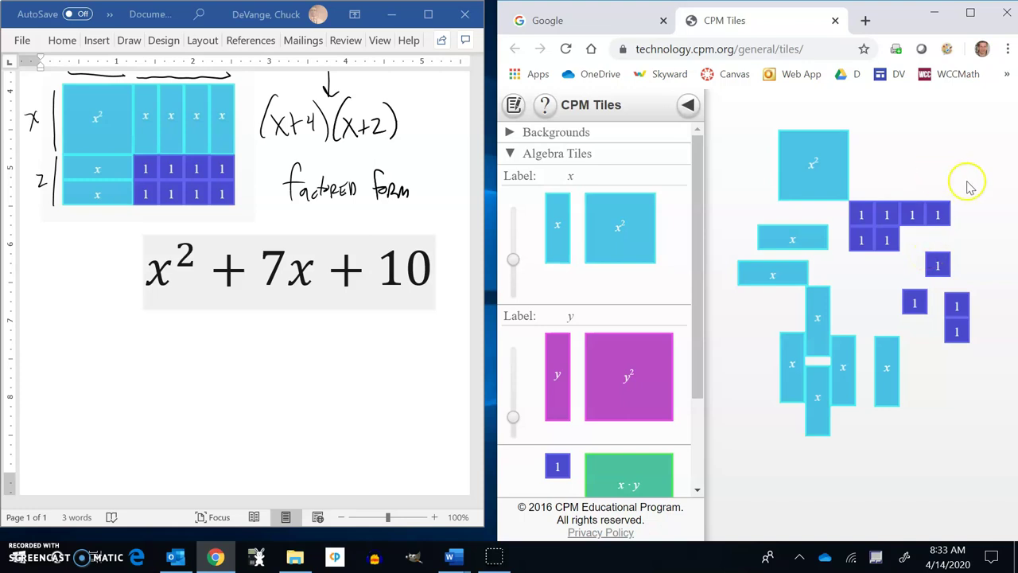
- Arrange the ten unit tiles into two rows of five at the lower corner of the x² tile
mouse_move(865, 238)
mouse_down()
mouse_move(896, 246)
mouse_move(969, 224)
mouse_move(889, 236)
mouse_move(991, 221)
mouse_move(855, 240)
mouse_move(878, 247)
mouse_up()
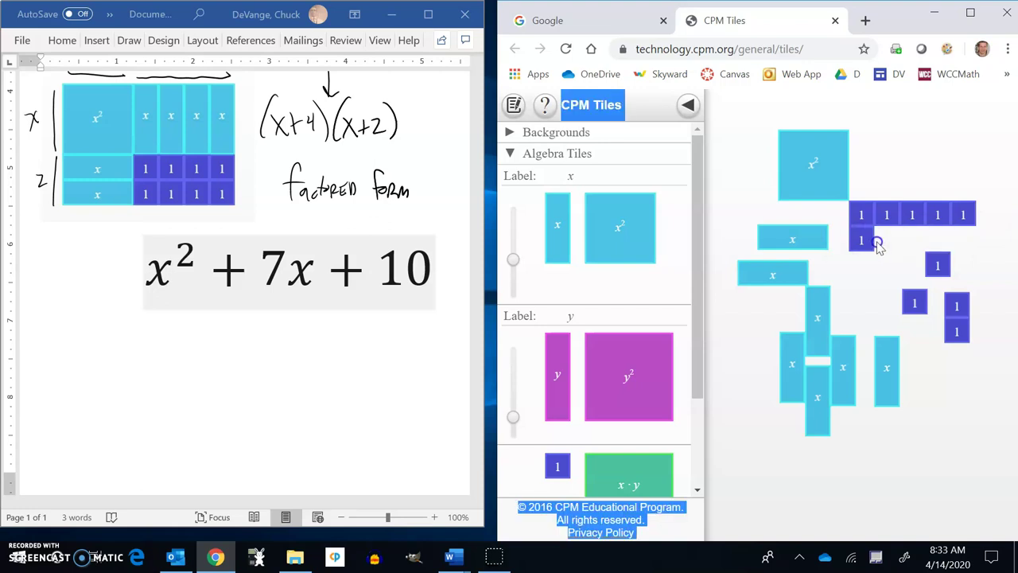
drag(937, 269, 882, 249)
drag(911, 298, 910, 237)
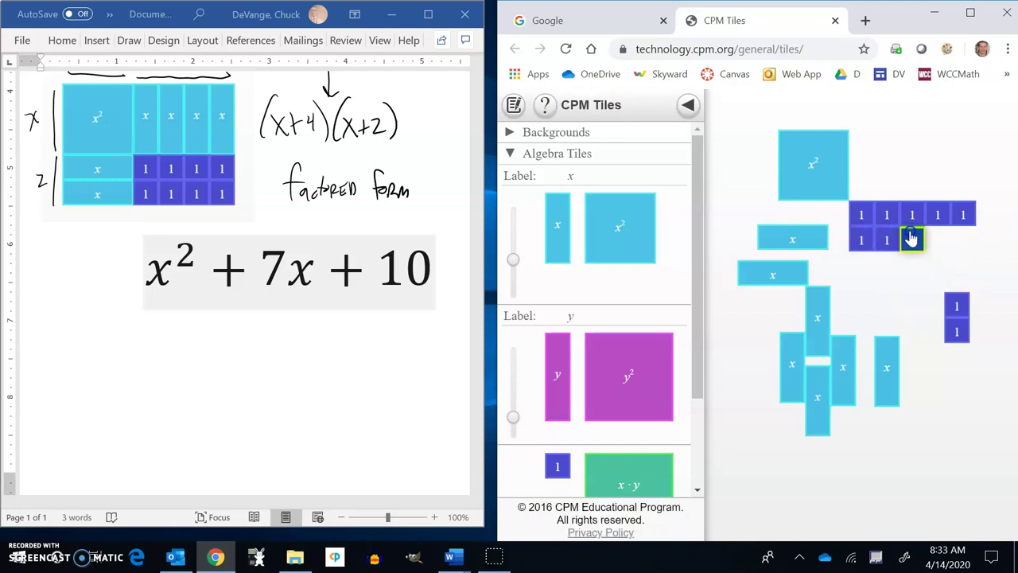
drag(970, 316, 929, 243)
drag(957, 320, 963, 237)
- Complete the x² + 7x + 10 rectangle with two horizontal x tiles under the x² tile and five upright ones beside it
drag(807, 233, 952, 322)
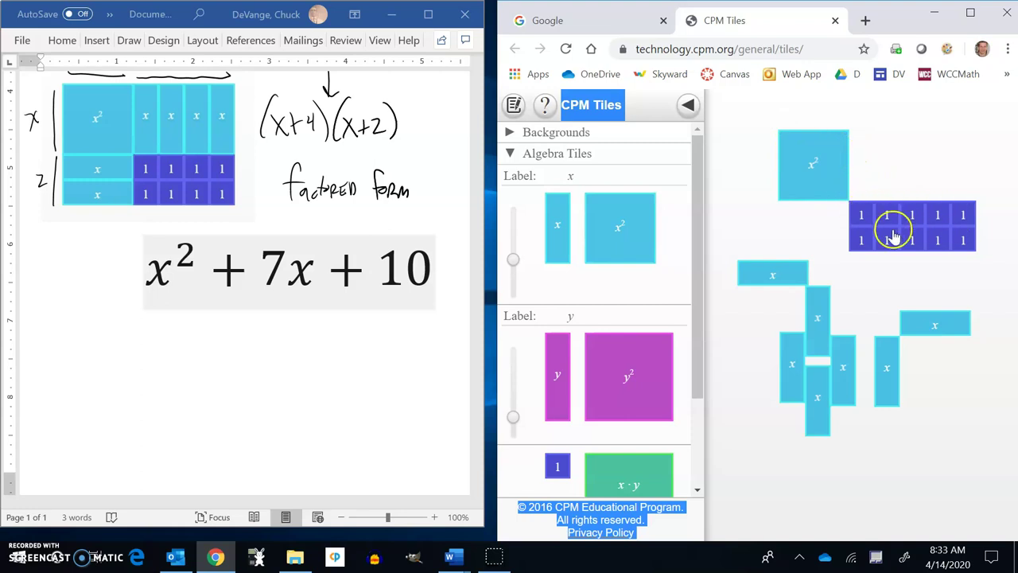
drag(954, 326, 831, 217)
drag(778, 272, 818, 241)
drag(817, 299, 857, 140)
drag(886, 368, 891, 152)
drag(843, 362, 911, 136)
drag(815, 404, 939, 159)
click(880, 295)
drag(881, 294, 964, 167)
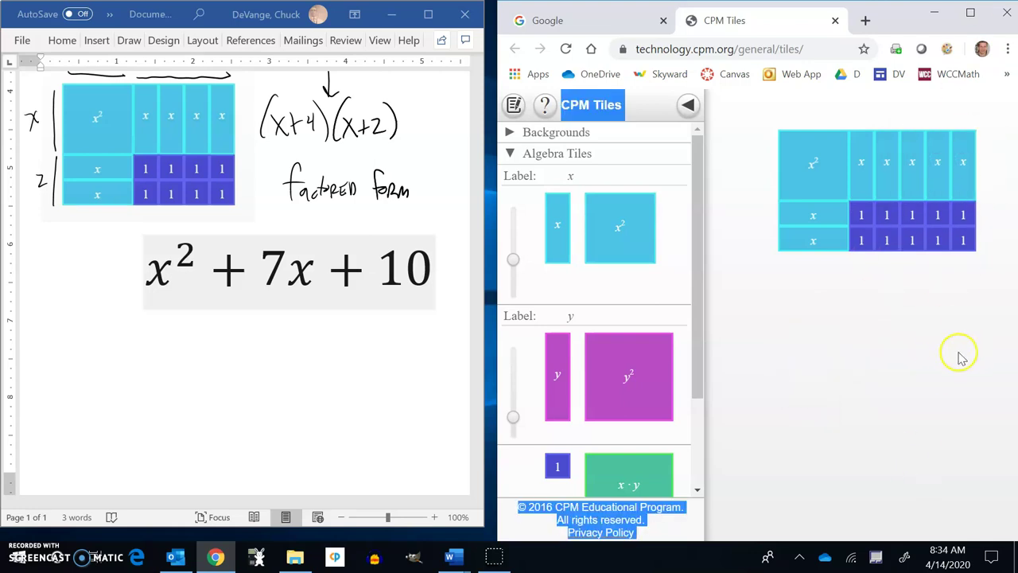
- Capture the screen in Snip & Sketch and crop it to the x² + 7x + 10 tile rectangle
click(904, 557)
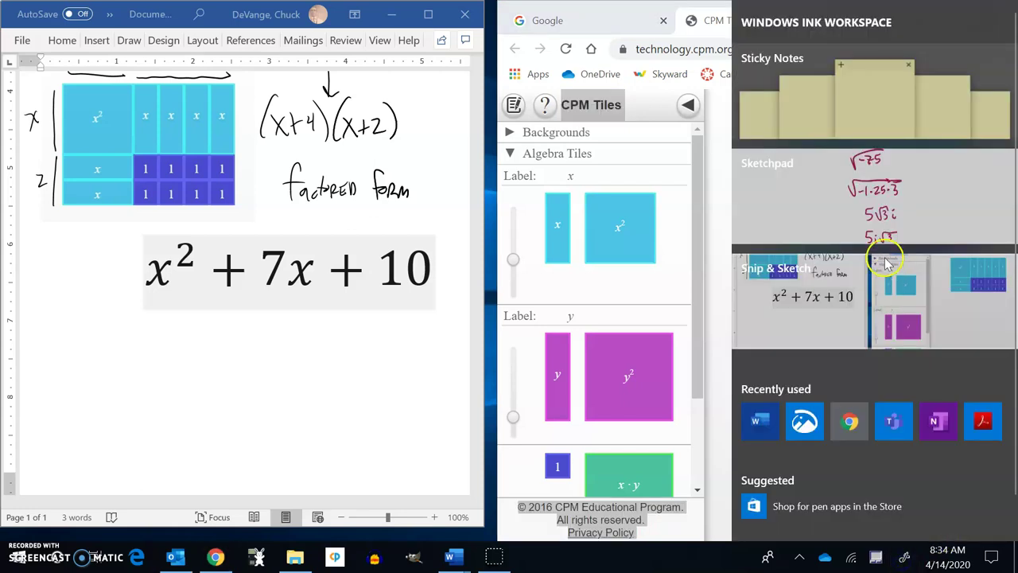
click(880, 294)
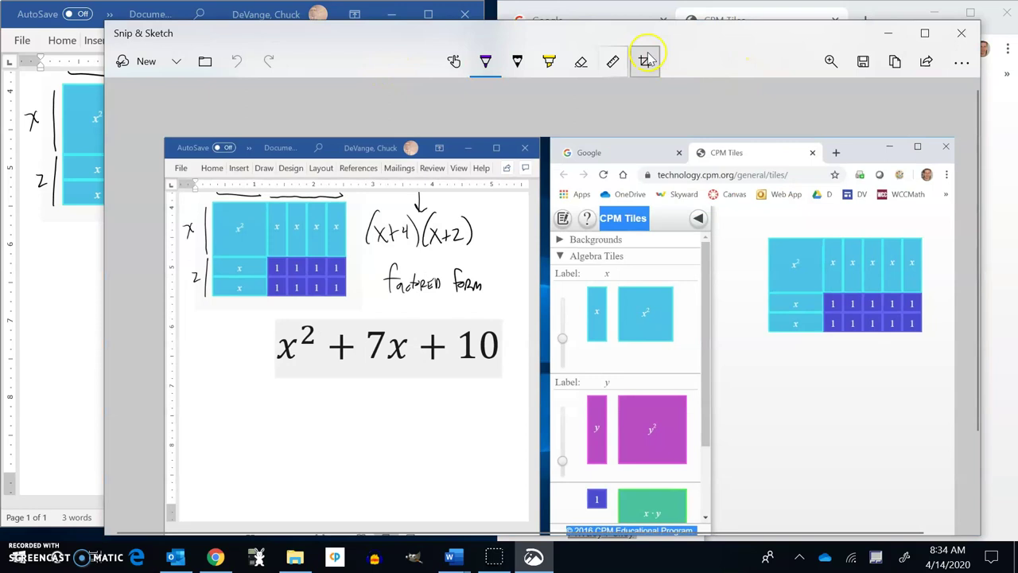
click(645, 61)
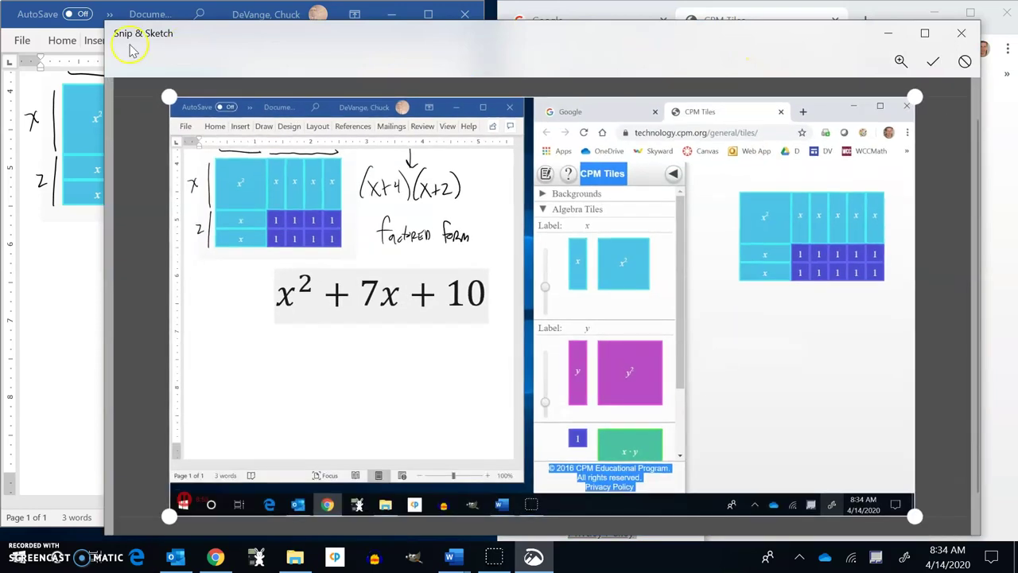
drag(163, 89, 709, 175)
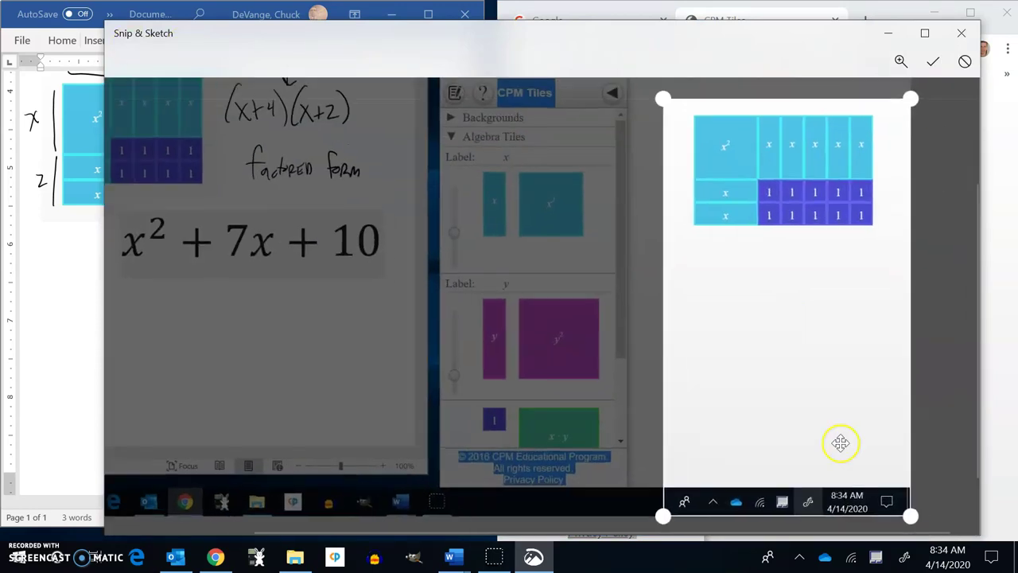
drag(909, 514, 886, 232)
click(931, 68)
- Copy the cropped x² + 7x + 10 rectangle image and minimize the Snip & Sketch window
click(897, 62)
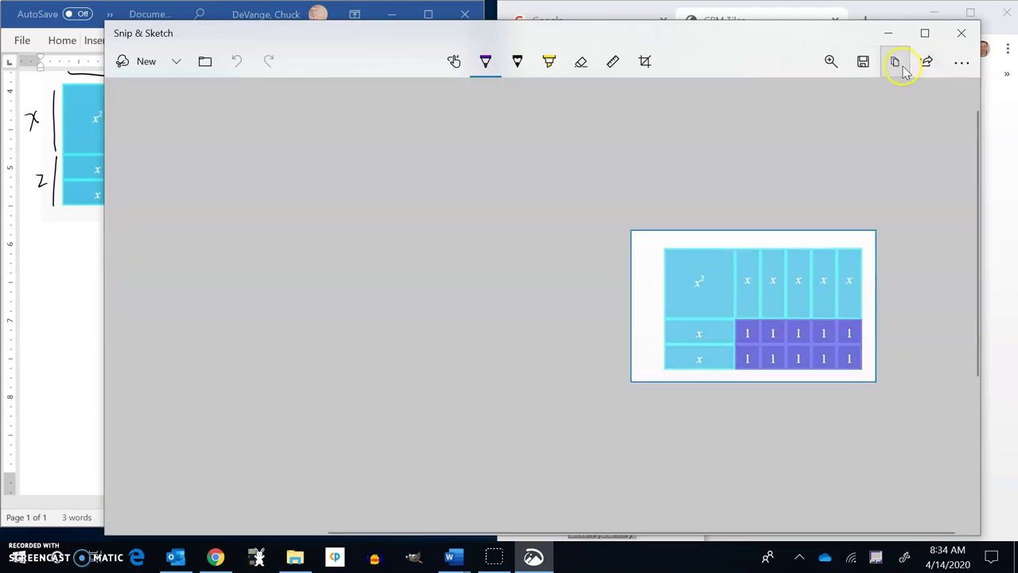
click(889, 33)
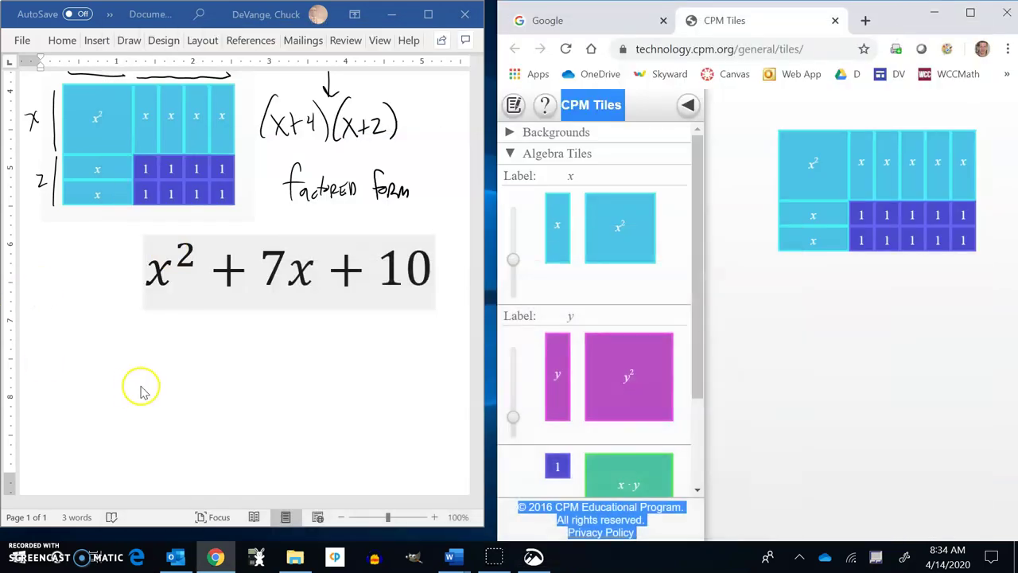
click(215, 396)
key(ctrl+v)
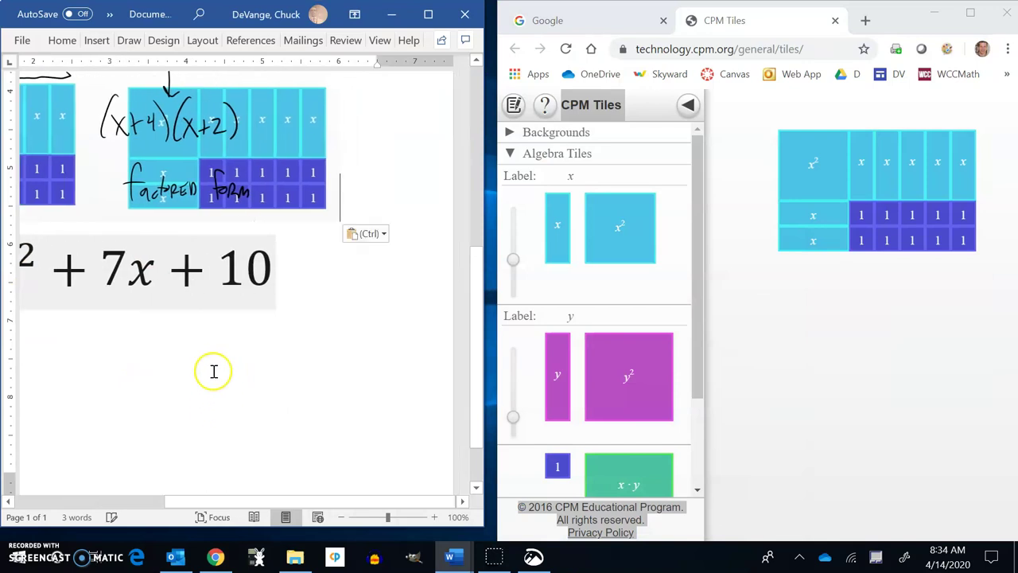
mouse_move(228, 382)
mouse_down()
mouse_move(278, 450)
mouse_move(246, 357)
mouse_move(362, 318)
mouse_move(337, 462)
mouse_move(371, 422)
mouse_up()
click(249, 387)
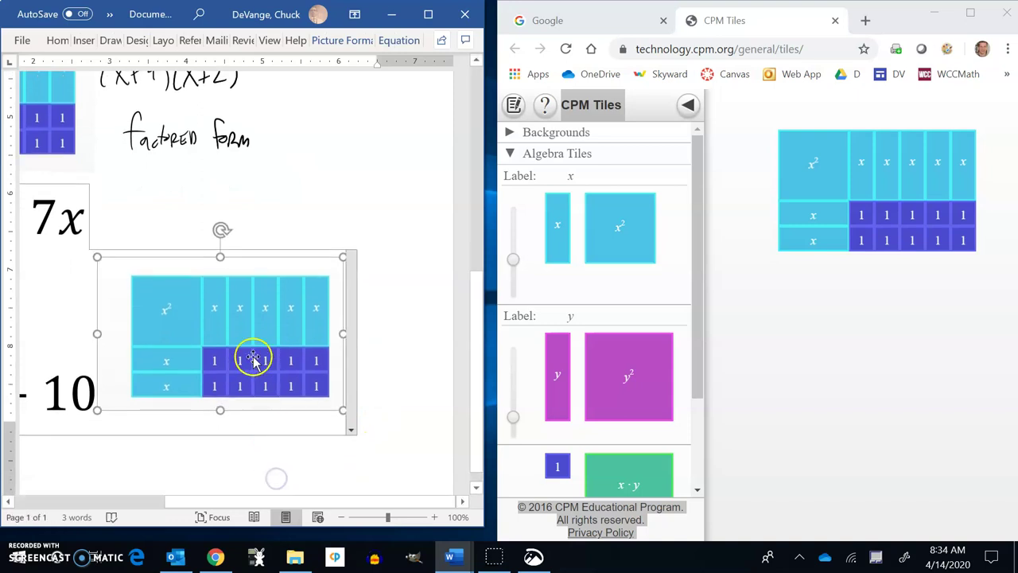
key(Delete)
- Start a new line beneath x² + 7x + 10 in the Word document and paste the tile rectangle image there
click(322, 253)
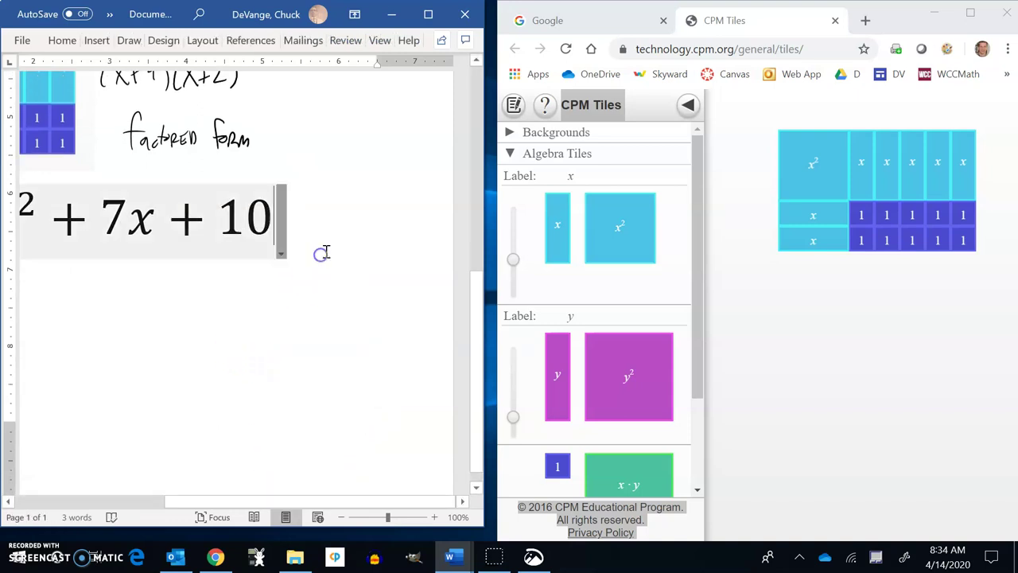
key(Return)
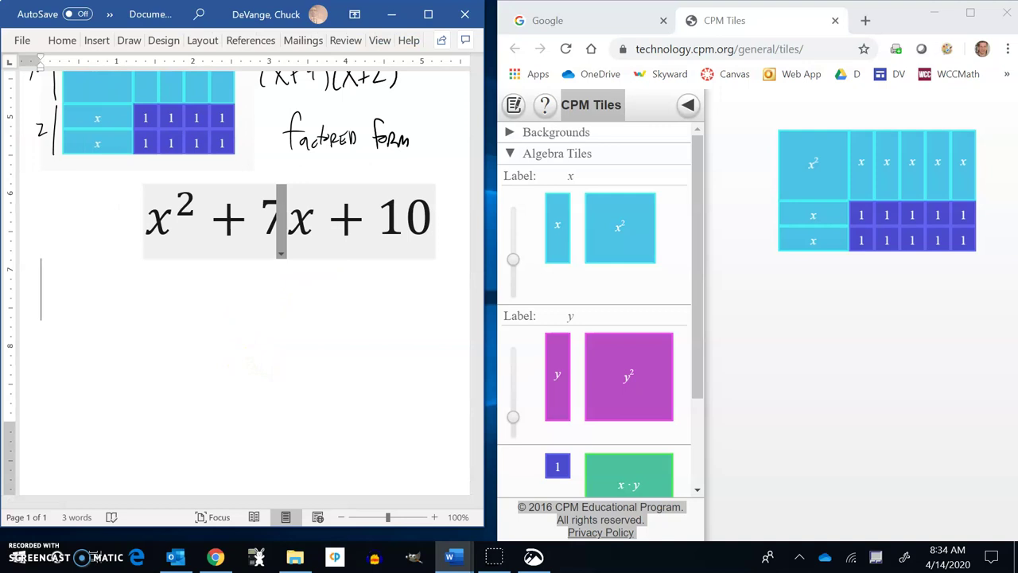
click(160, 258)
key(ctrl+v)
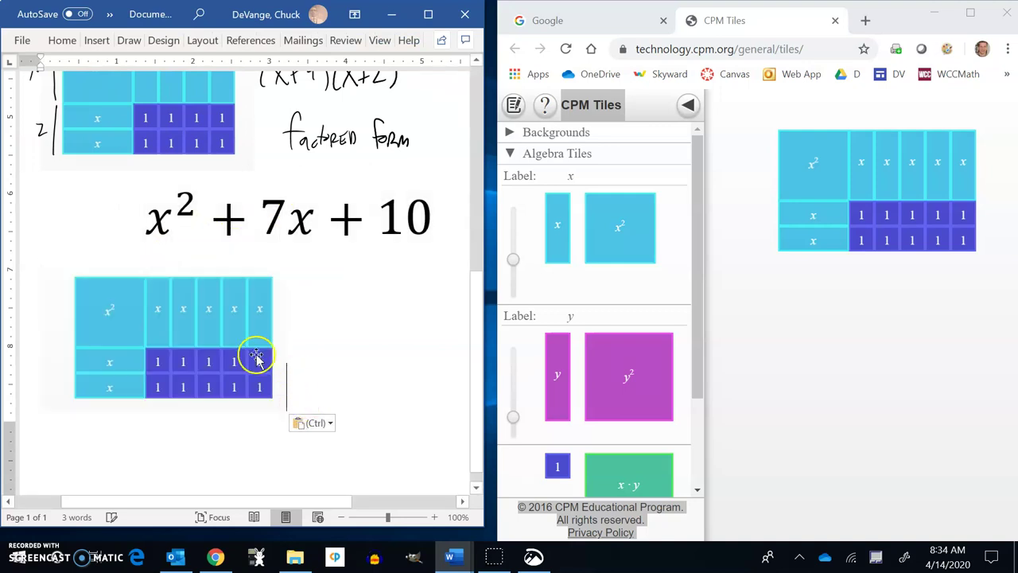
- Ink the side lengths x, 5 and x, 2 around the rectangle, underline x² + 7x + 10 and write (x+5)(x+2) beneath an arrow
drag(81, 269, 117, 254)
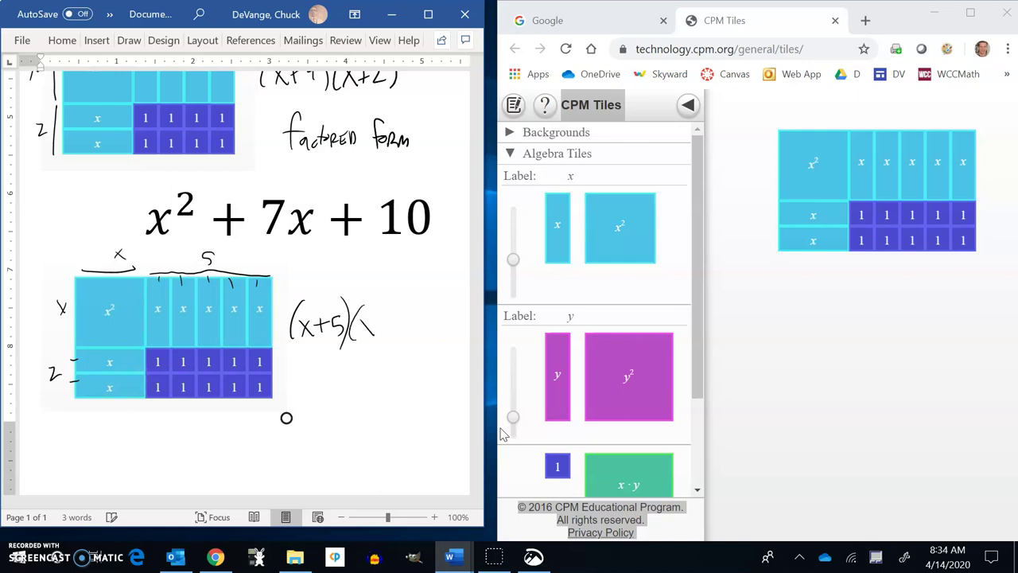
drag(205, 252, 410, 244)
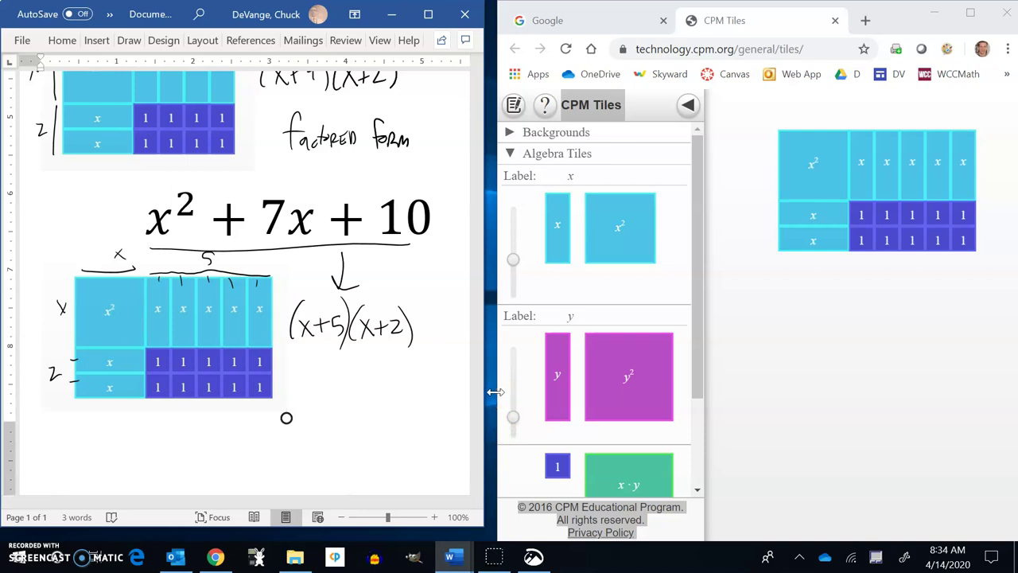
click(364, 330)
click(229, 217)
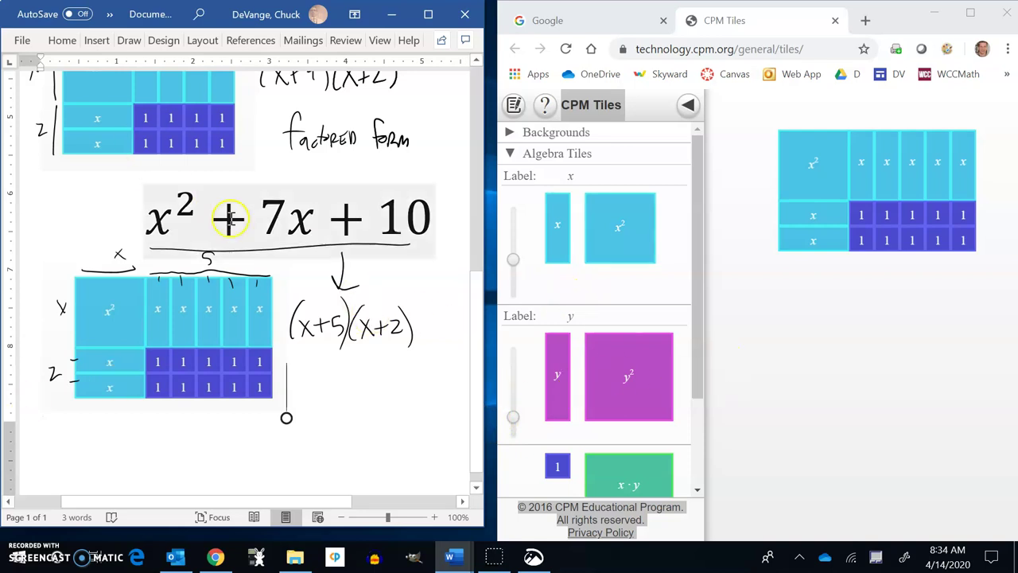
- Shrink the pasted tile image slightly and ink a box around the factored form (x+5)(x+2)
click(228, 354)
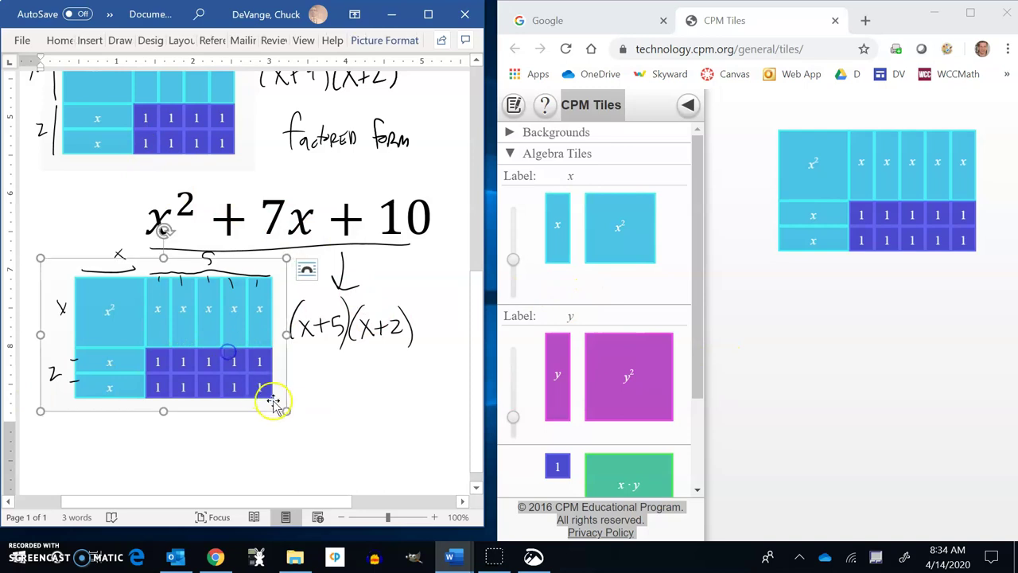
mouse_move(285, 409)
mouse_down()
mouse_move(212, 347)
mouse_move(282, 407)
mouse_up()
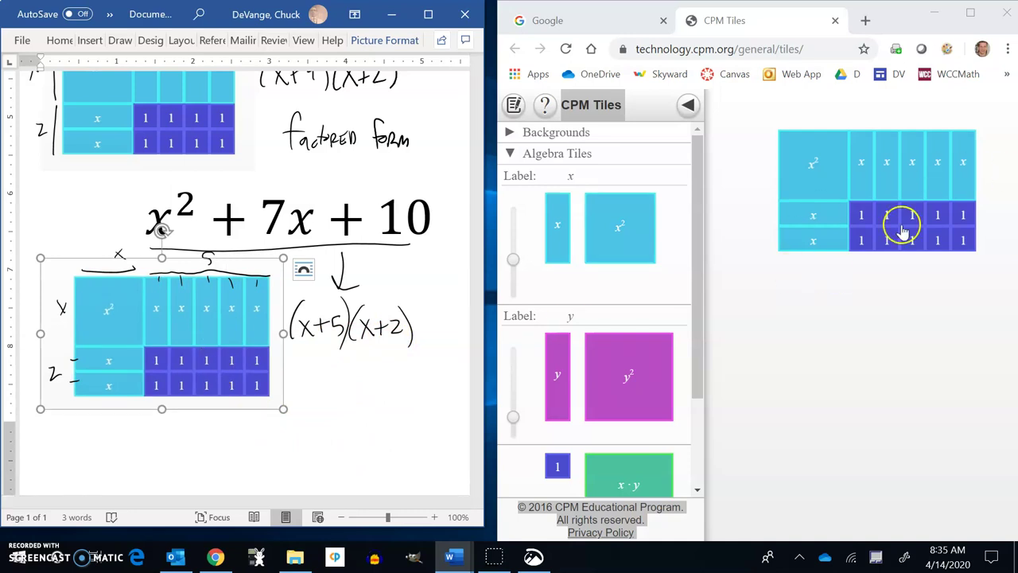
click(454, 371)
mouse_move(301, 368)
mouse_down()
mouse_move(423, 288)
mouse_move(280, 281)
mouse_move(288, 377)
mouse_up()
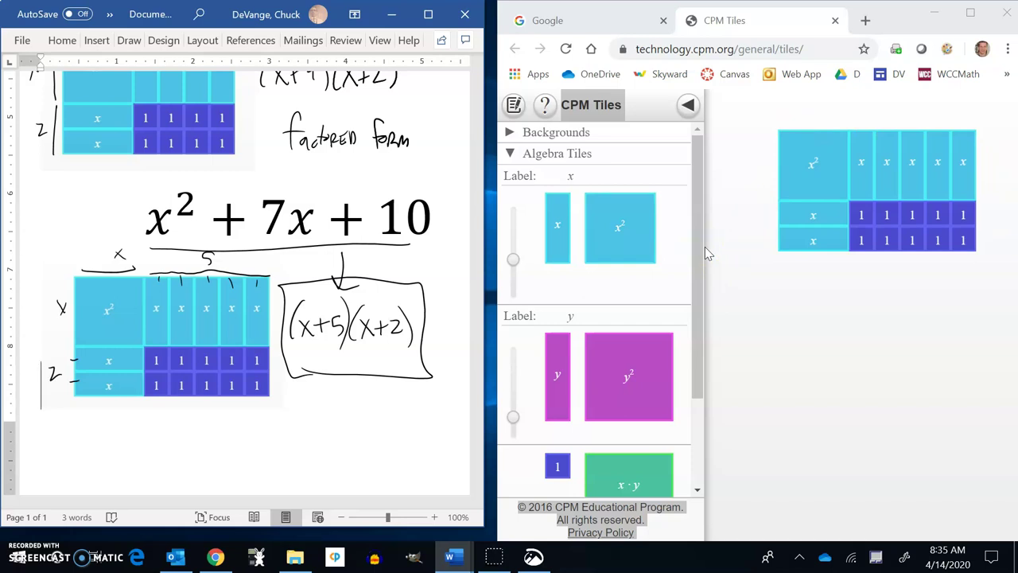
drag(699, 244, 697, 250)
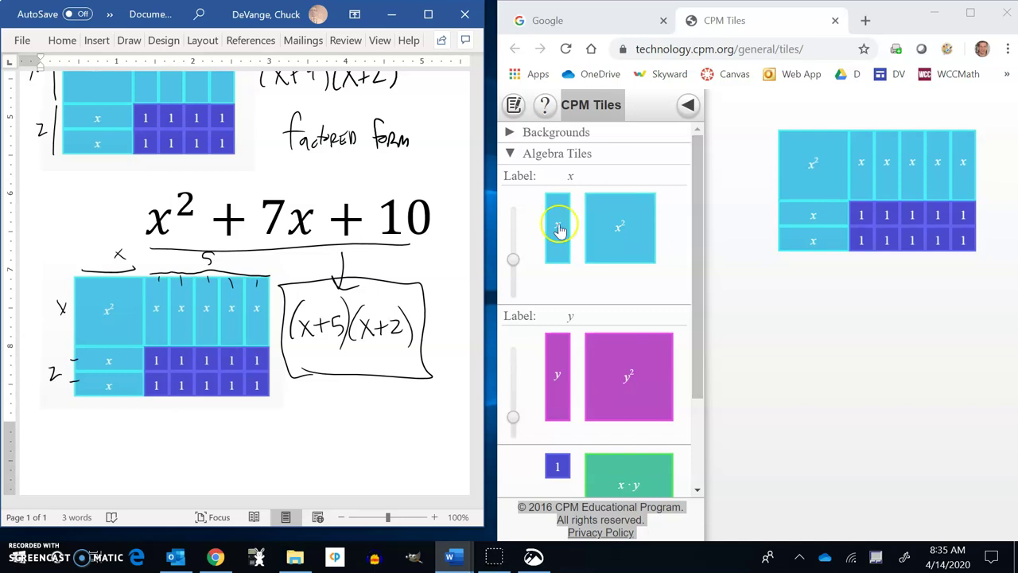
click(17, 557)
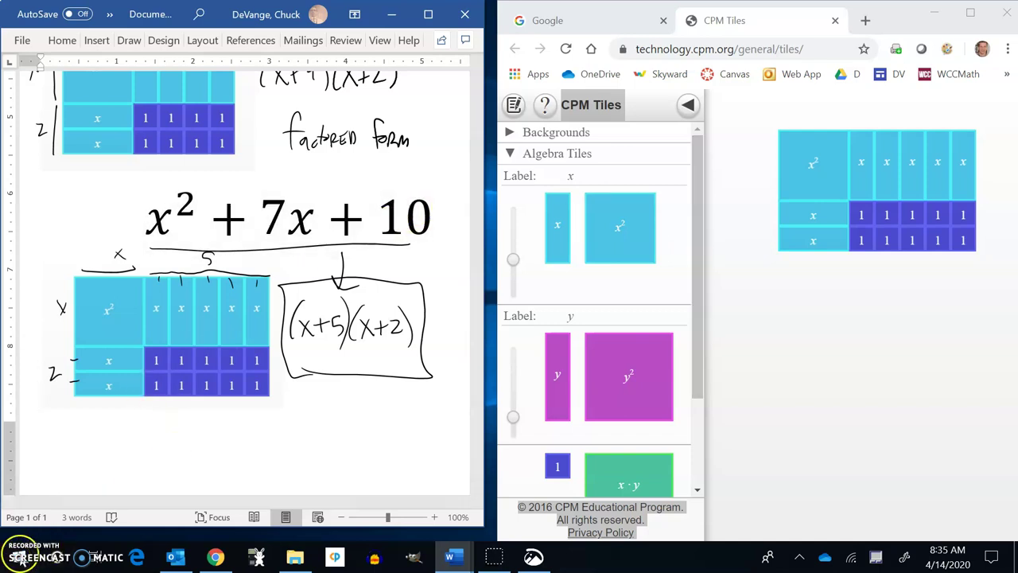